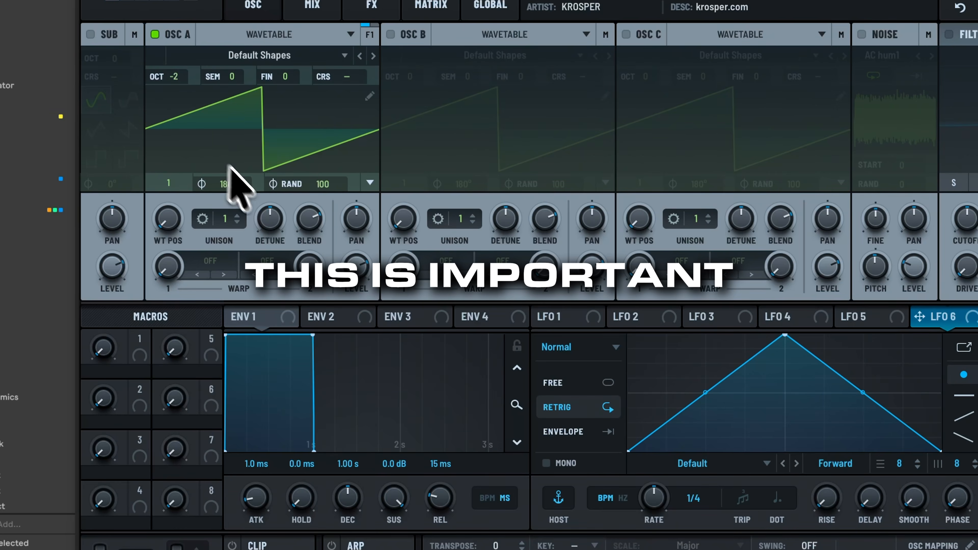
# Set oscillator A's random phase to 0 and its wavetable position to frame 2, the sine wave.
pyautogui.moveTo(308, 185); pyautogui.dragTo(287, 395)
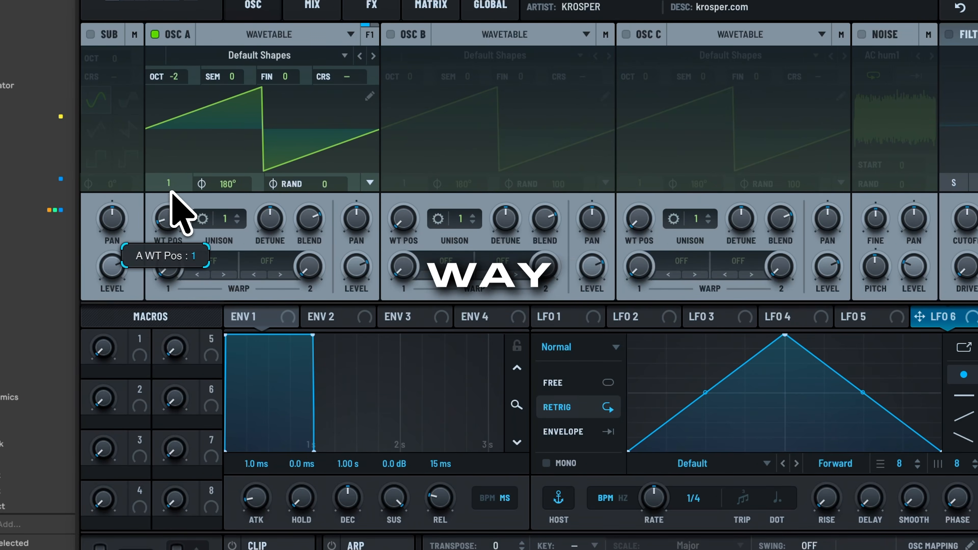
pyautogui.moveTo(171, 194); pyautogui.dragTo(178, 180)
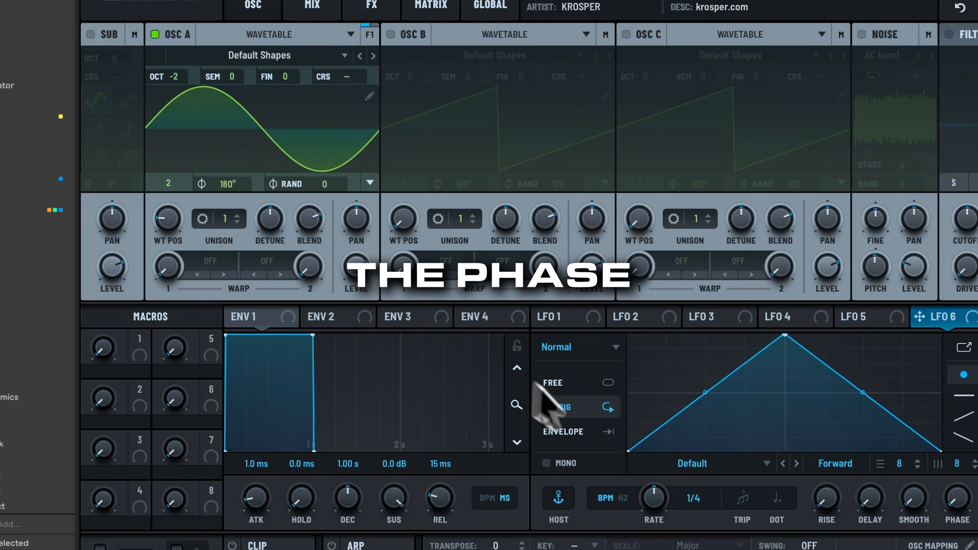
# Switch LFO 1 to envelope mode with a steep decaying curve and assign it to oscillator A's coarse pitch.
pyautogui.click(554, 318)
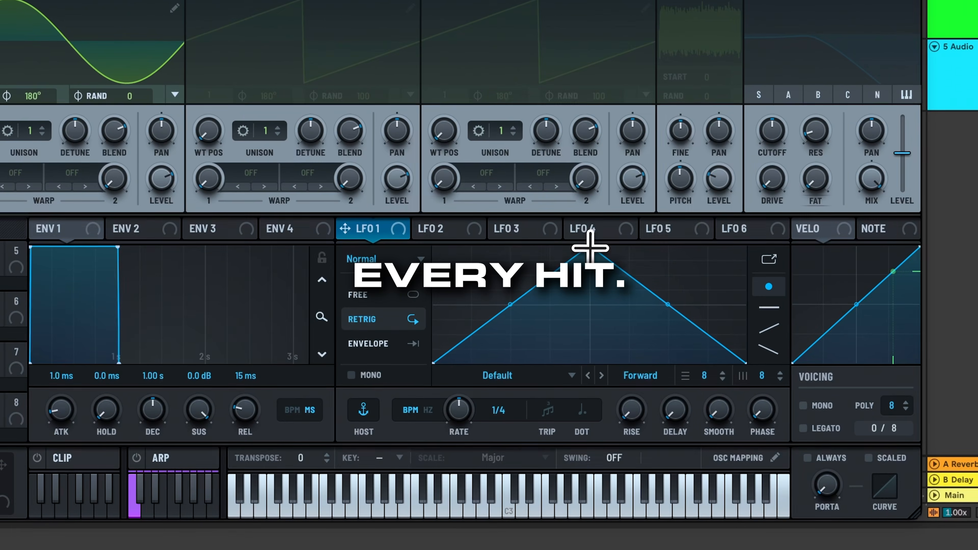
pyautogui.moveTo(589, 247); pyautogui.dragTo(343, 208)
pyautogui.click(375, 346)
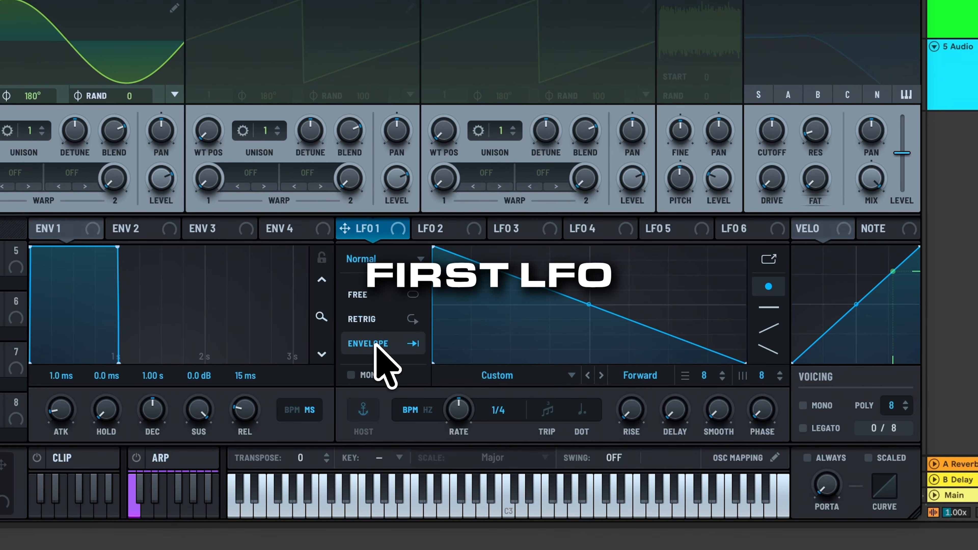
pyautogui.moveTo(582, 302); pyautogui.dragTo(584, 327)
pyautogui.moveTo(744, 349); pyautogui.dragTo(743, 357)
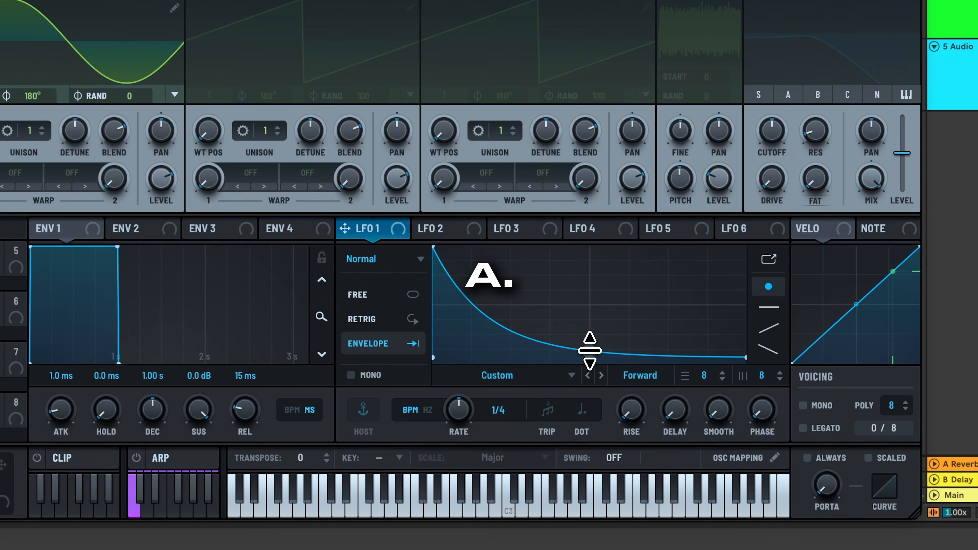
pyautogui.moveTo(596, 350); pyautogui.dragTo(596, 356)
pyautogui.moveTo(358, 226); pyautogui.dragTo(232, 77)
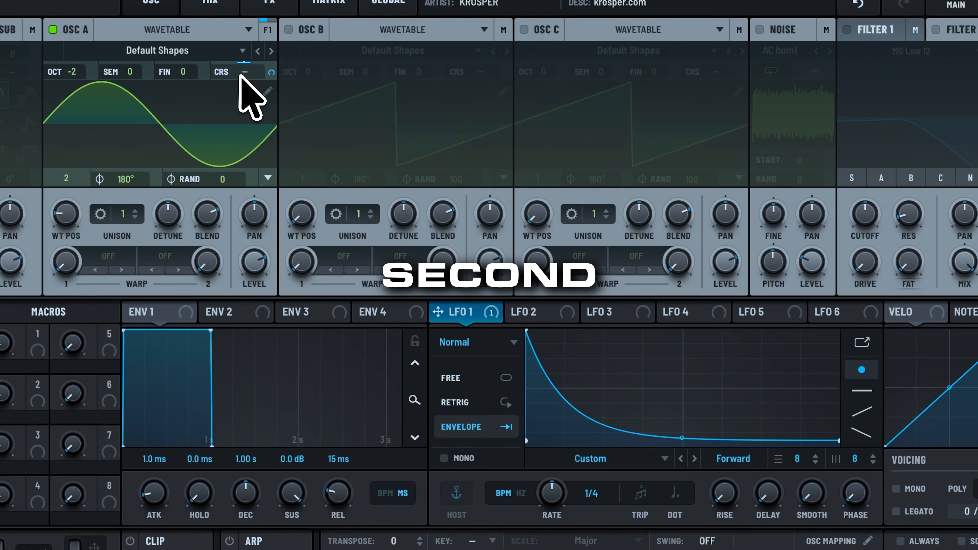
pyautogui.moveTo(247, 77)
# Give LFO 2 envelope mode and a similar decaying curve, and assign it to oscillator A's coarse pitch.
pyautogui.click(537, 311)
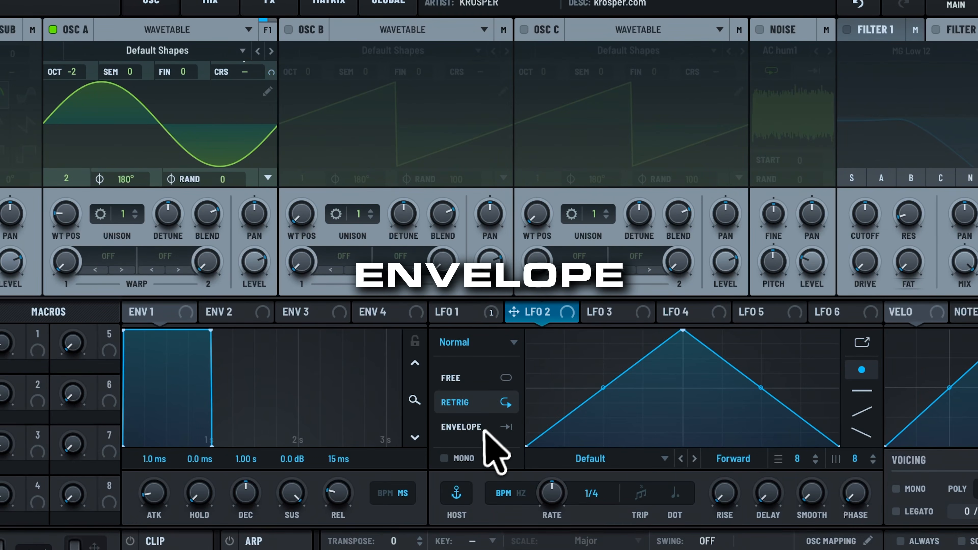
pyautogui.moveTo(680, 335); pyautogui.dragTo(465, 254)
pyautogui.moveTo(683, 389); pyautogui.dragTo(682, 432)
pyautogui.moveTo(719, 369); pyautogui.dragTo(719, 363)
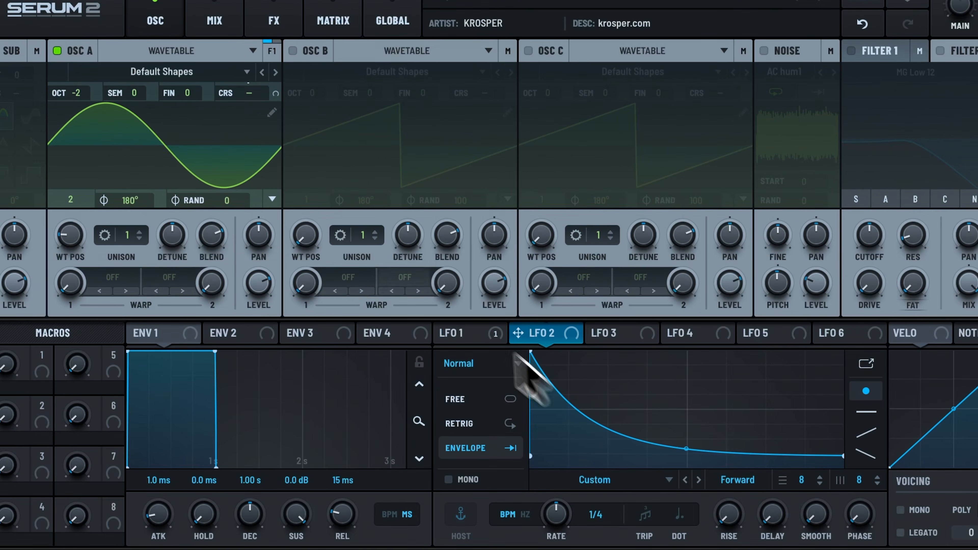
pyautogui.moveTo(548, 333); pyautogui.dragTo(242, 88)
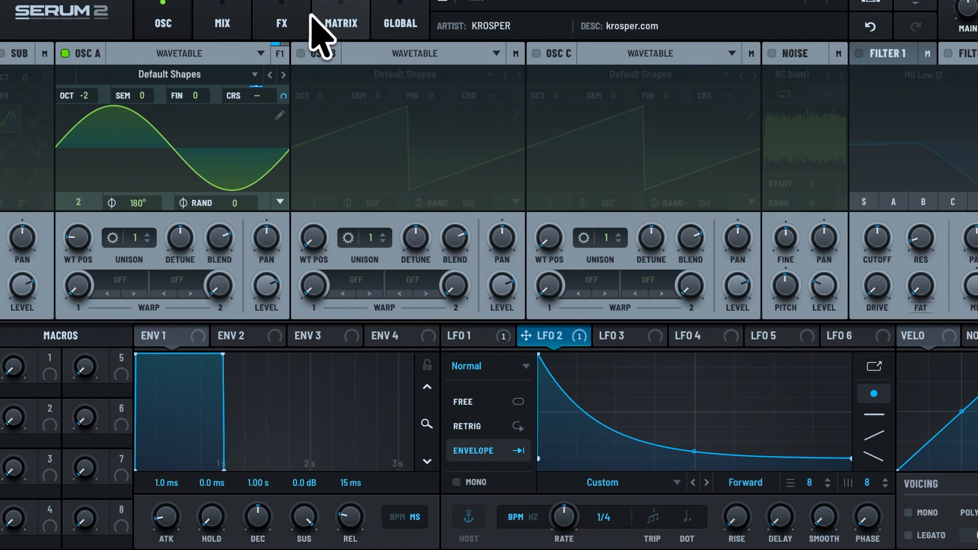
# Show the modulation matrix and set LFO 1's rate to 1/16.
pyautogui.click(330, 22)
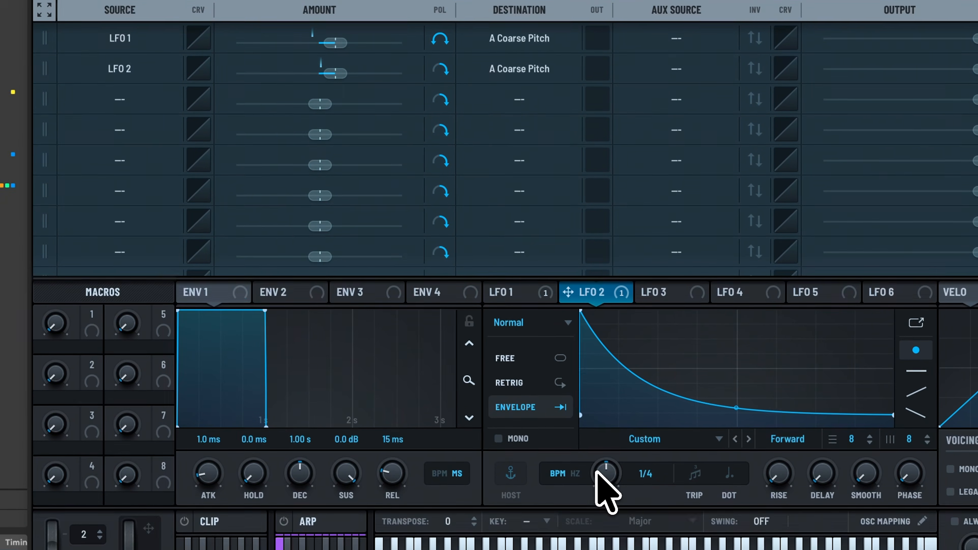
pyautogui.moveTo(596, 472); pyautogui.dragTo(611, 462)
pyautogui.click(506, 292)
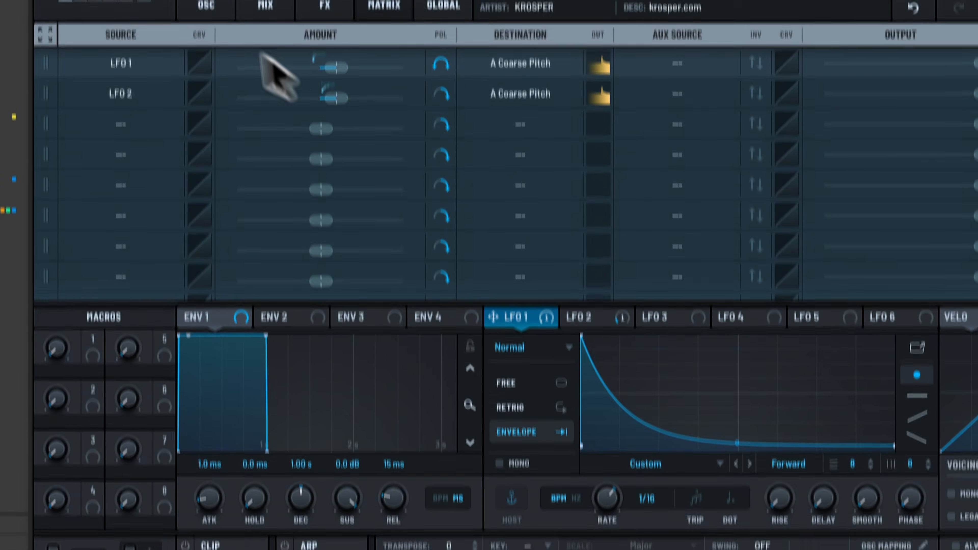
# Reshape LFO 3 into a steep curve decaying to zero and set it to envelope mode.
pyautogui.click(205, 48)
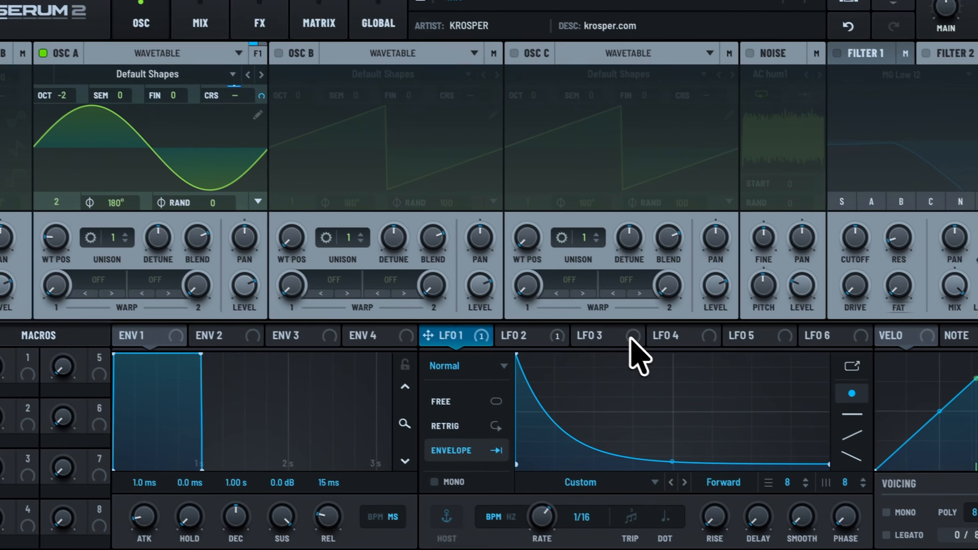
pyautogui.click(689, 367)
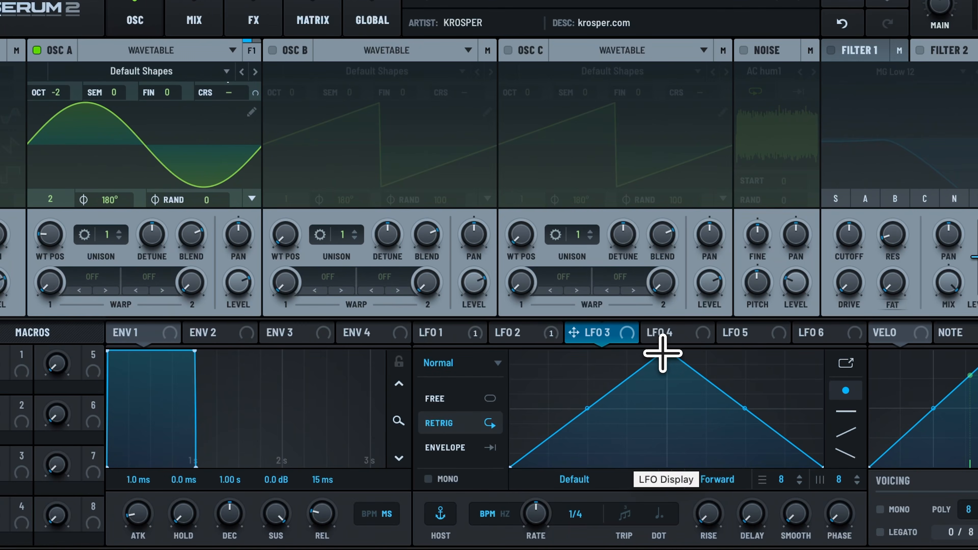
pyautogui.moveTo(662, 353); pyautogui.dragTo(443, 271)
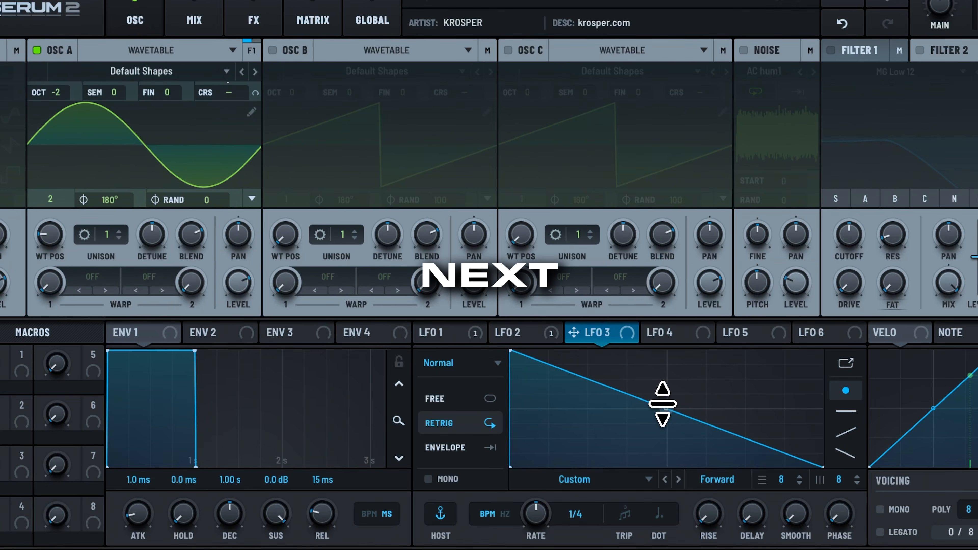
pyautogui.moveTo(662, 404); pyautogui.dragTo(665, 450)
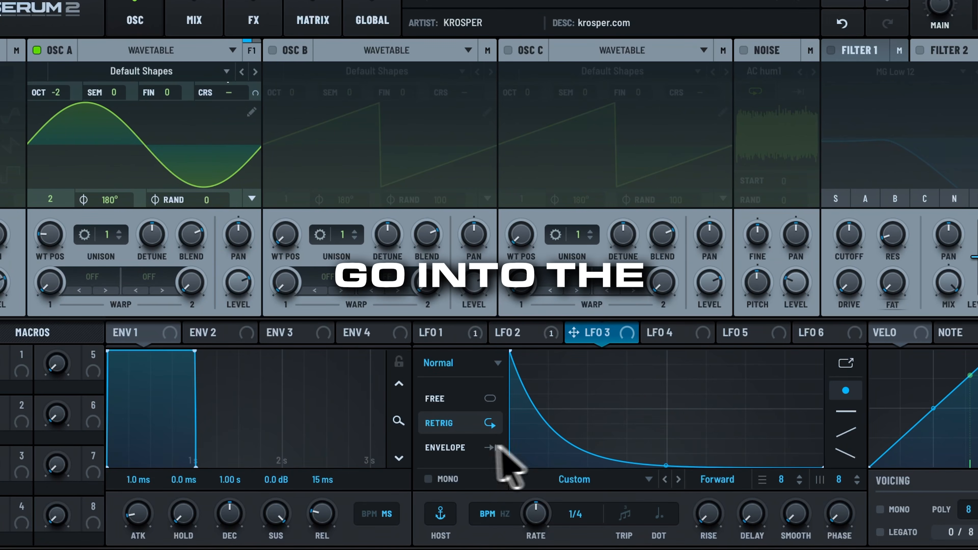
pyautogui.click(466, 447)
# Add a modulation matrix row with LFO 3 as the source and Main Tuning as the destination.
pyautogui.click(308, 17)
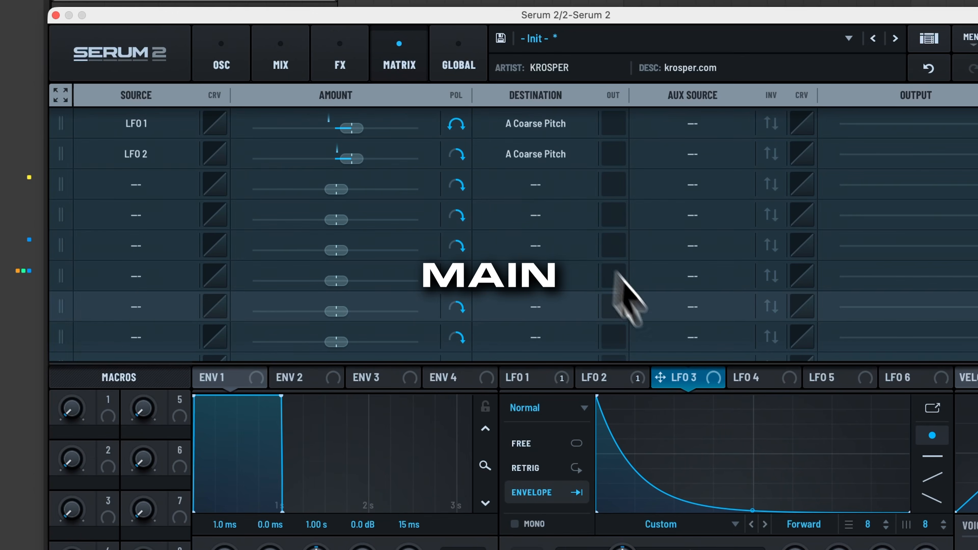
pyautogui.moveTo(683, 375); pyautogui.dragTo(191, 209)
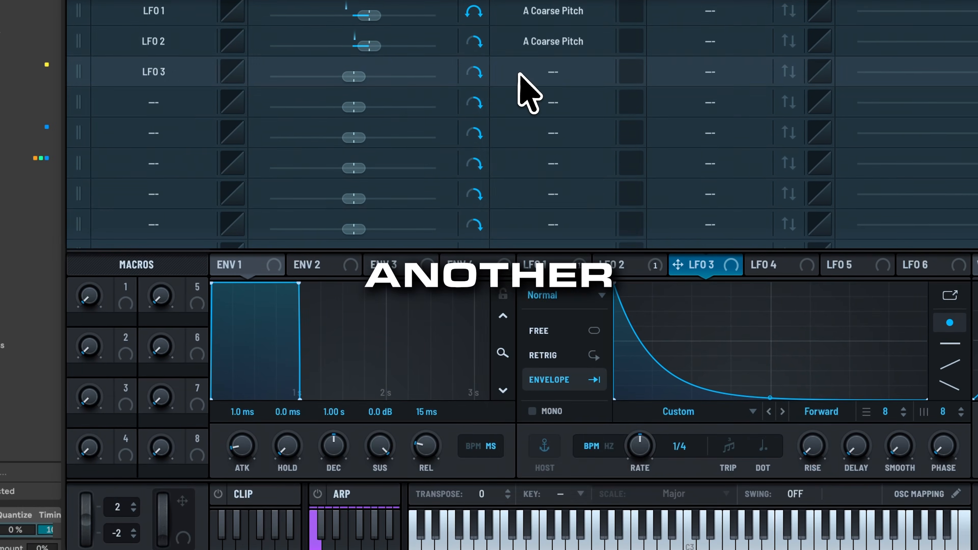
pyautogui.click(547, 109)
pyautogui.moveTo(554, 544)
pyautogui.click(661, 483)
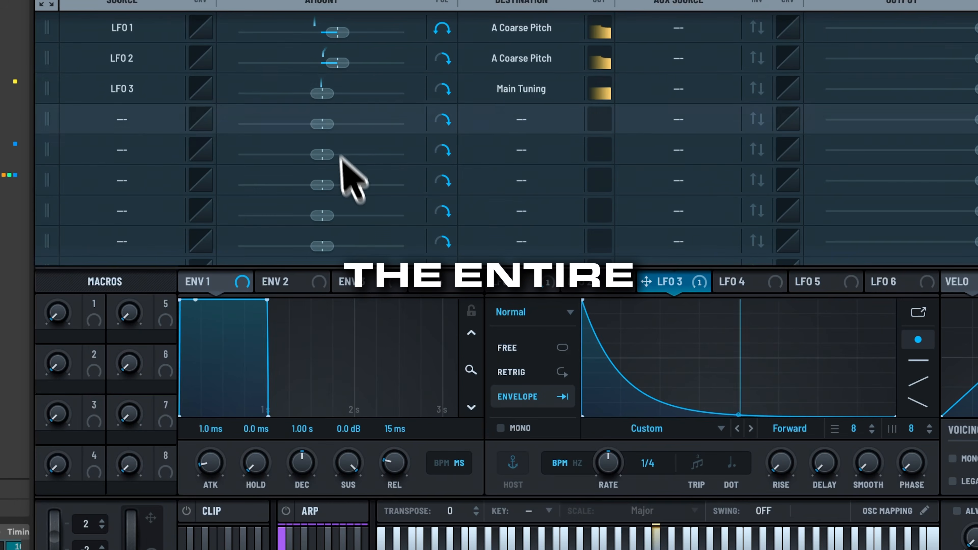
# Raise LFO 3's modulation amount on Main Tuning and set LFO 3's rate to 12.5 Hz.
pyautogui.moveTo(332, 94); pyautogui.dragTo(352, 93)
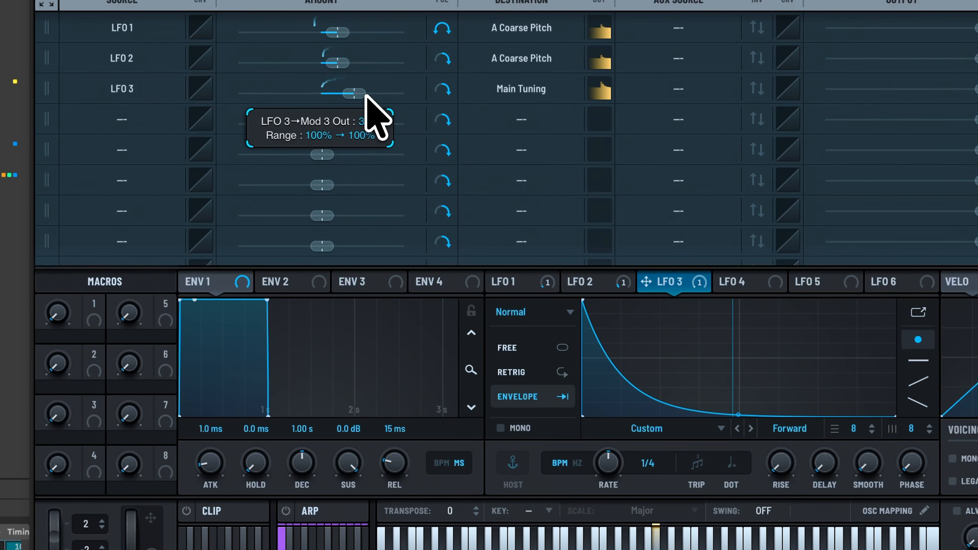
pyautogui.moveTo(591, 467); pyautogui.dragTo(595, 451)
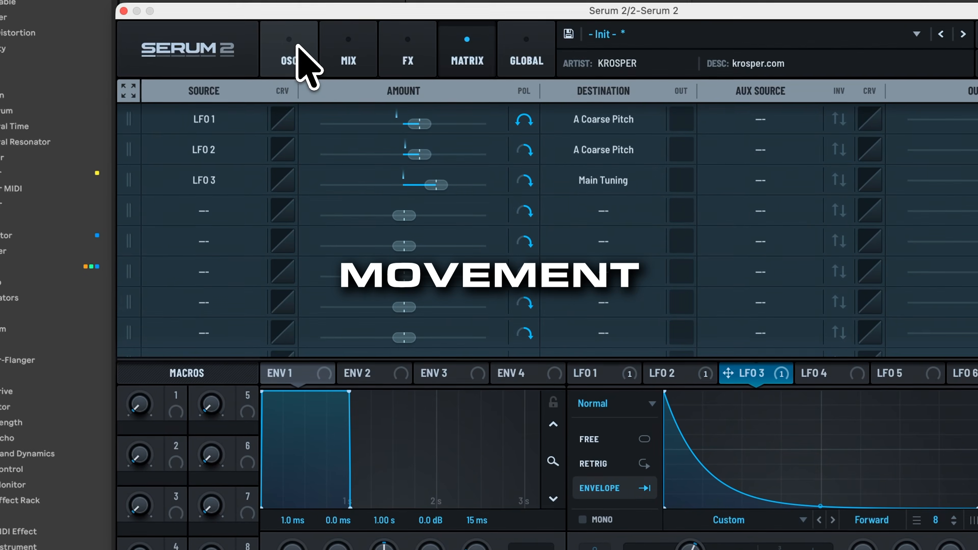
# Enable the sub oscillator at octave -2 and assign LFO 3 to its coarse pitch.
pyautogui.click(299, 47)
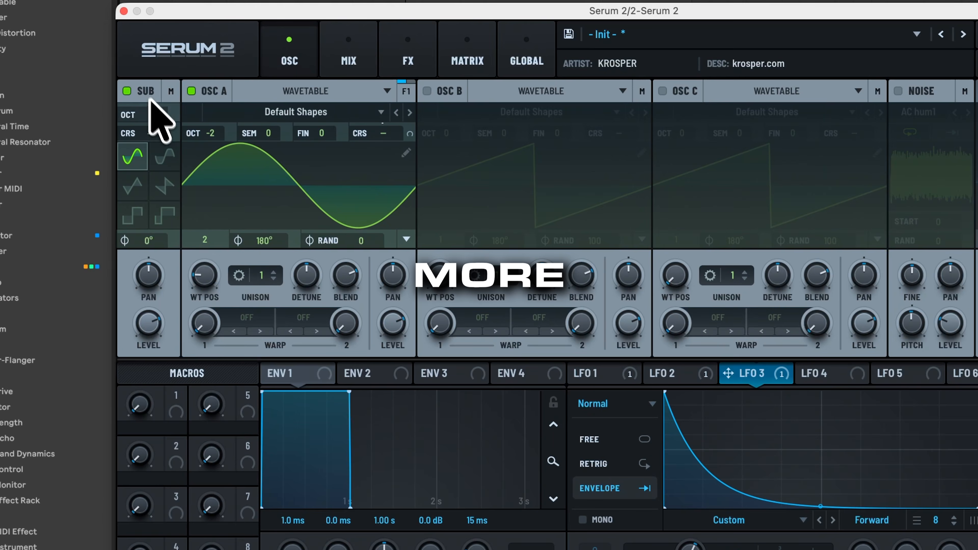
pyautogui.moveTo(158, 122); pyautogui.dragTo(159, 154)
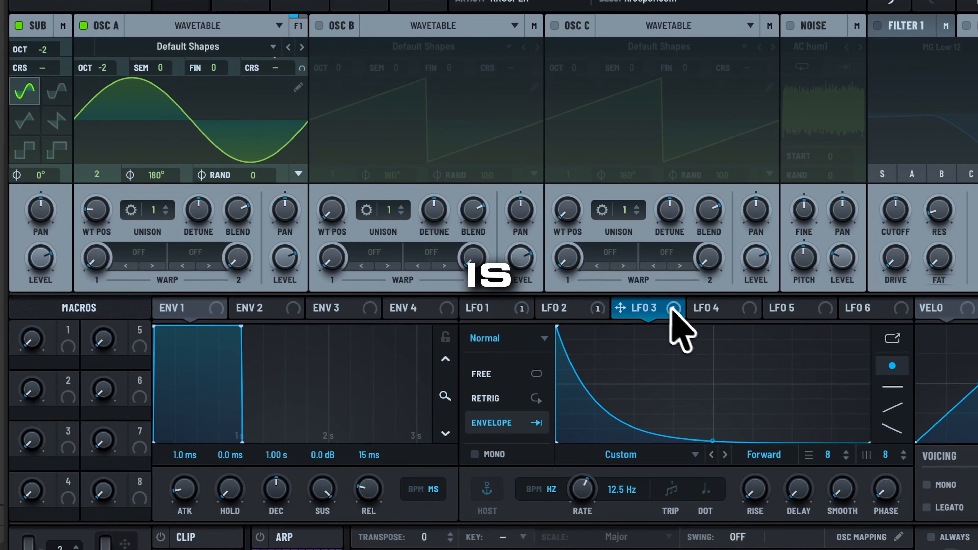
pyautogui.moveTo(672, 311); pyautogui.dragTo(42, 70)
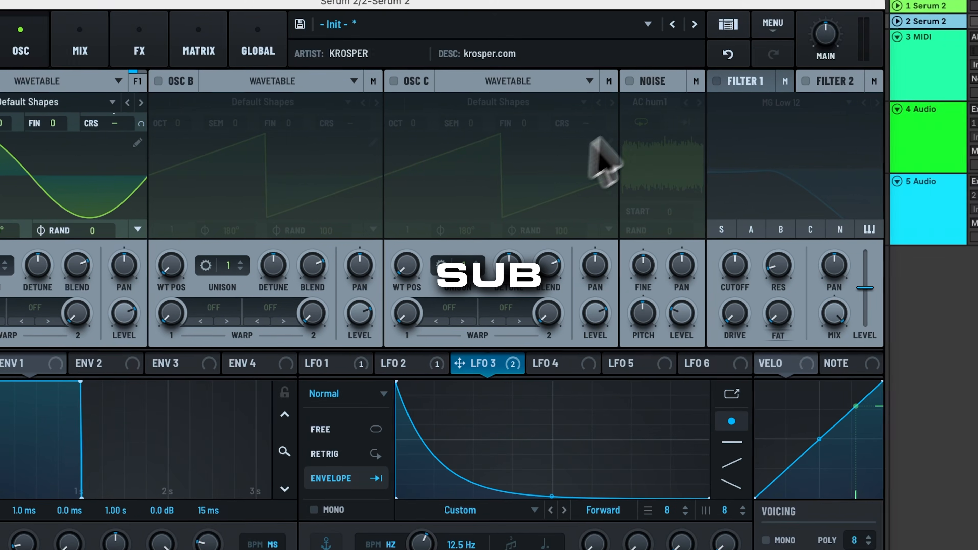
# Enable Filter 1.
pyautogui.click(733, 82)
pyautogui.click(178, 97)
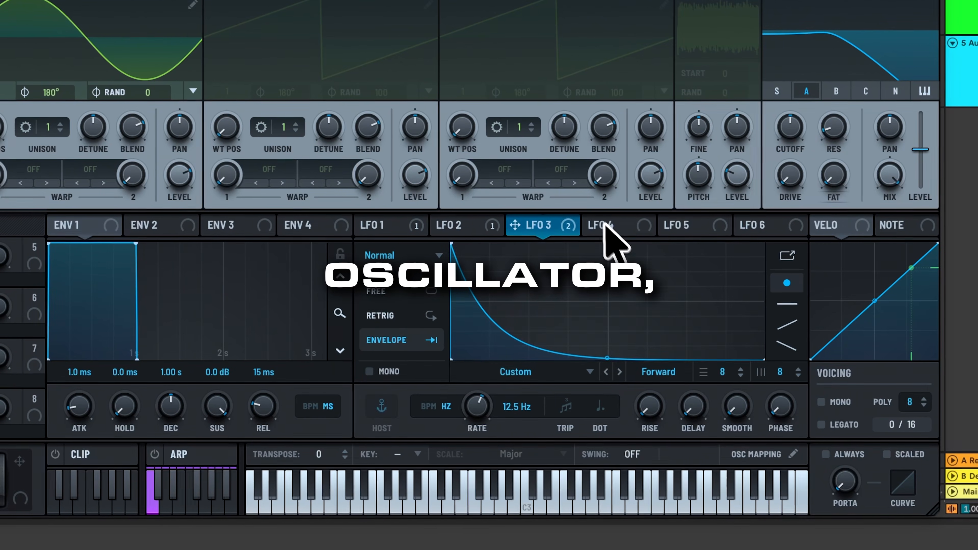
# Set LFO 4 to envelope mode with a very short decay and make it fully control the sub oscillator's level from zero.
pyautogui.click(664, 269)
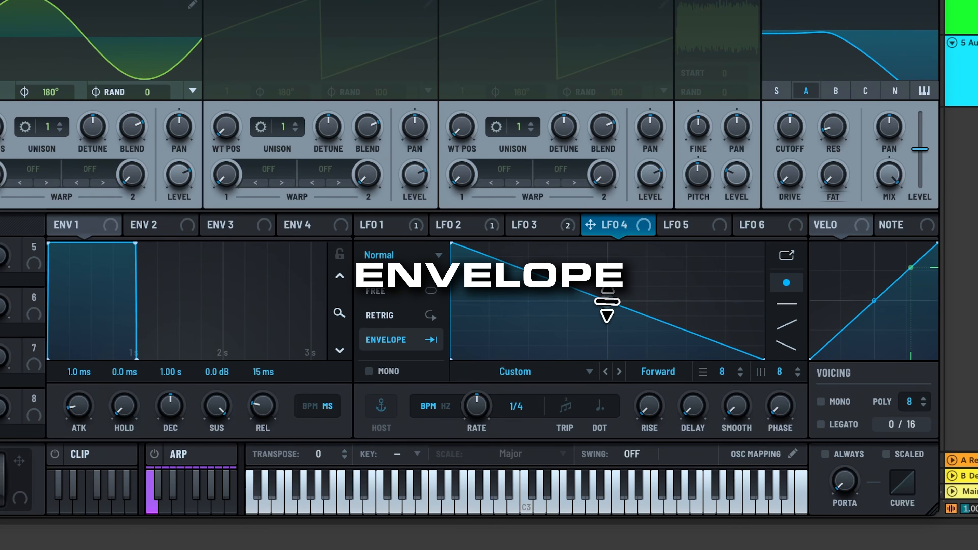
pyautogui.moveTo(614, 226); pyautogui.dragTo(219, 285)
pyautogui.moveTo(218, 285); pyautogui.dragTo(191, 422)
pyautogui.moveTo(204, 306); pyautogui.dragTo(216, 251)
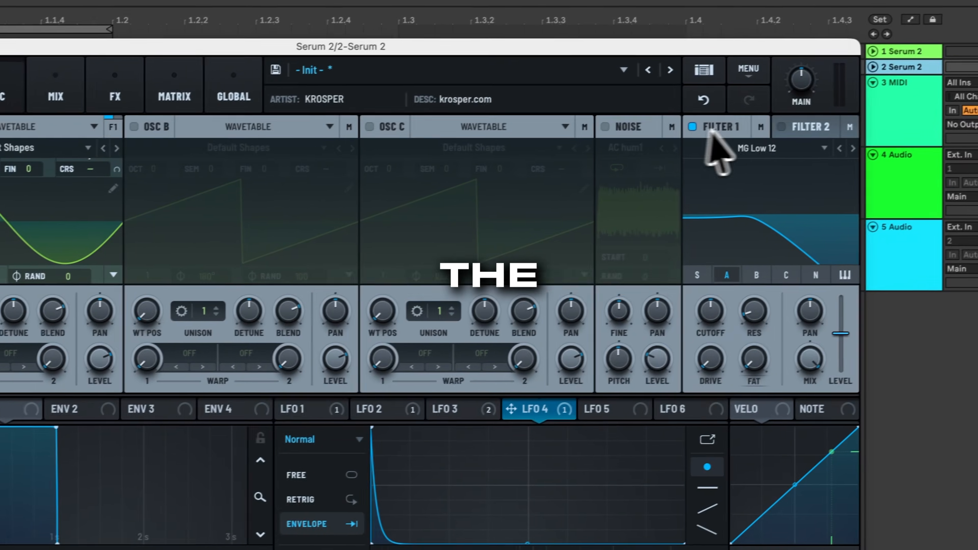
# Change Filter 1's output routing from Main to Direct.
pyautogui.moveTo(753, 129)
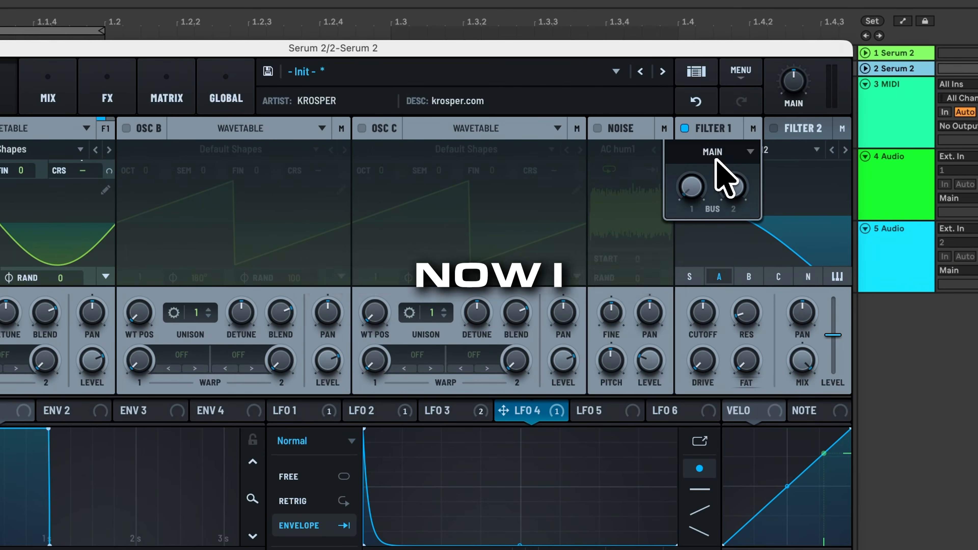
pyautogui.click(716, 159)
pyautogui.click(708, 219)
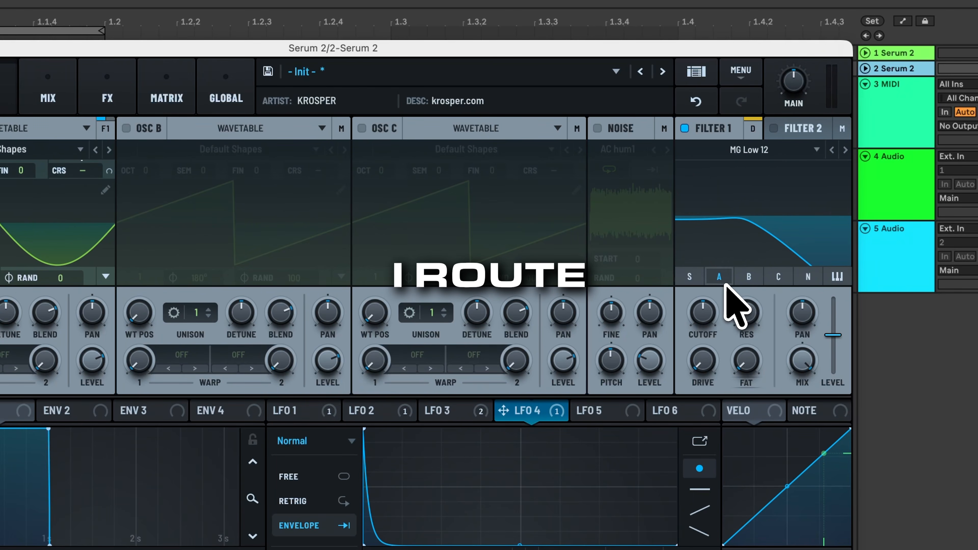
# Open Filter 1's cutoff fully and turn its drive up.
pyautogui.moveTo(737, 326)
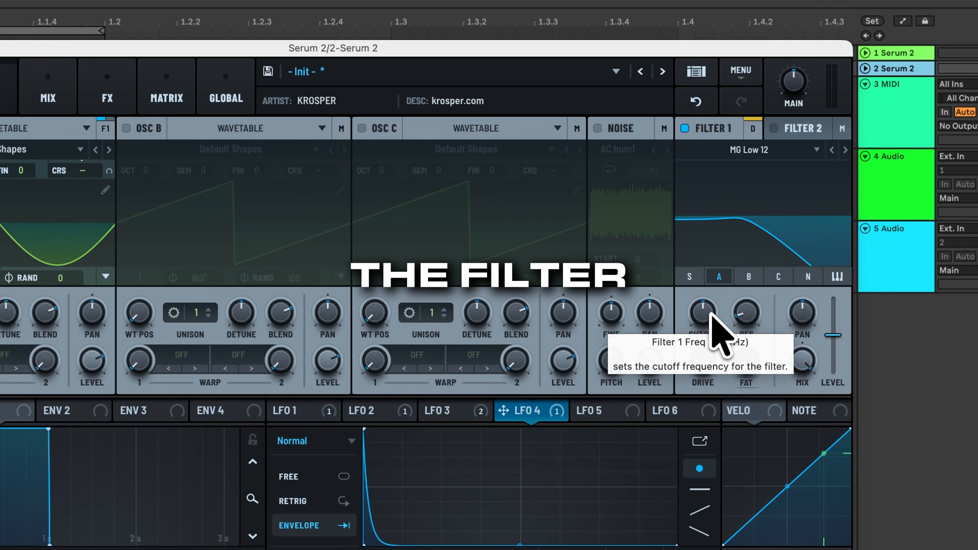
pyautogui.moveTo(711, 307); pyautogui.dragTo(812, 7)
pyautogui.moveTo(705, 351); pyautogui.dragTo(729, 128)
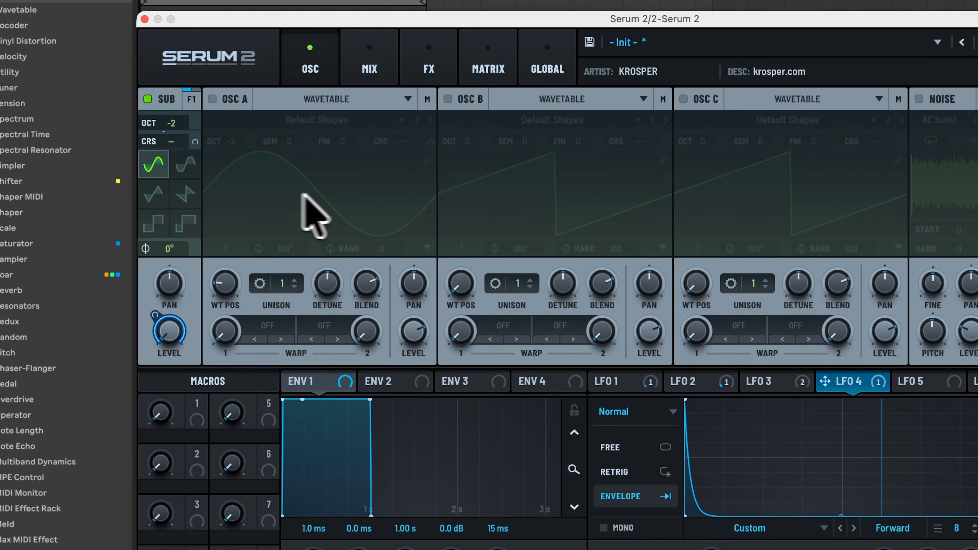
# Turn oscillator A back on and shape LFO 5 as a decay to a midway plateau ending in a rounded drop to zero.
pyautogui.click(213, 99)
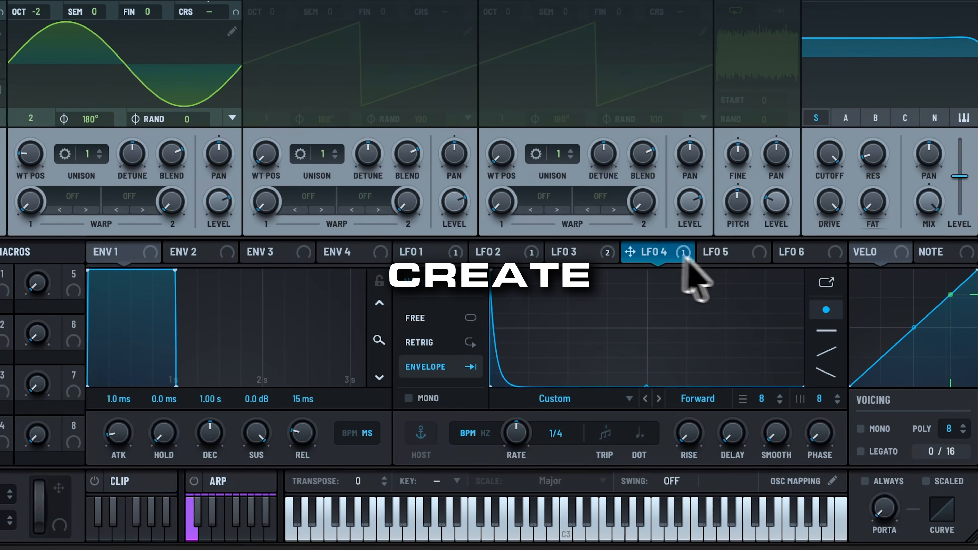
pyautogui.click(932, 381)
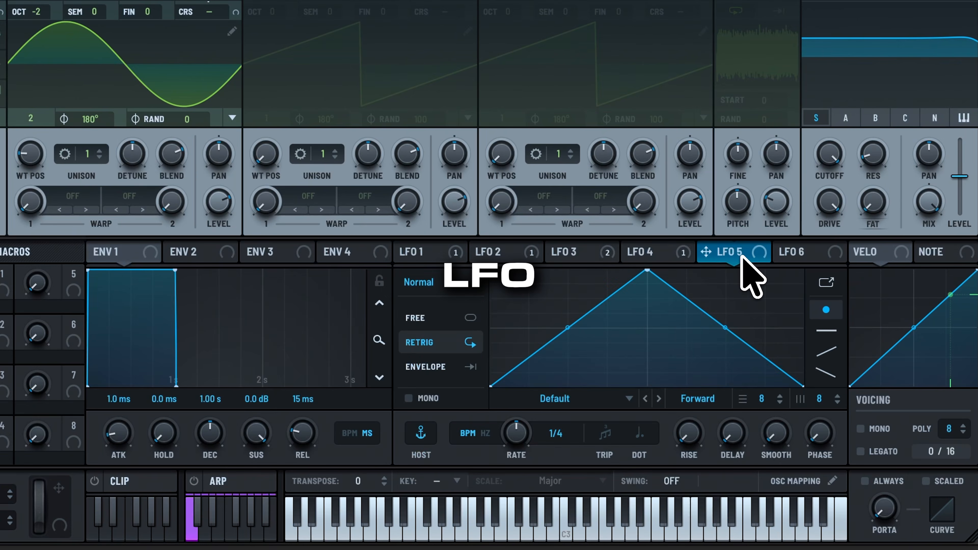
pyautogui.moveTo(661, 272); pyautogui.dragTo(502, 216)
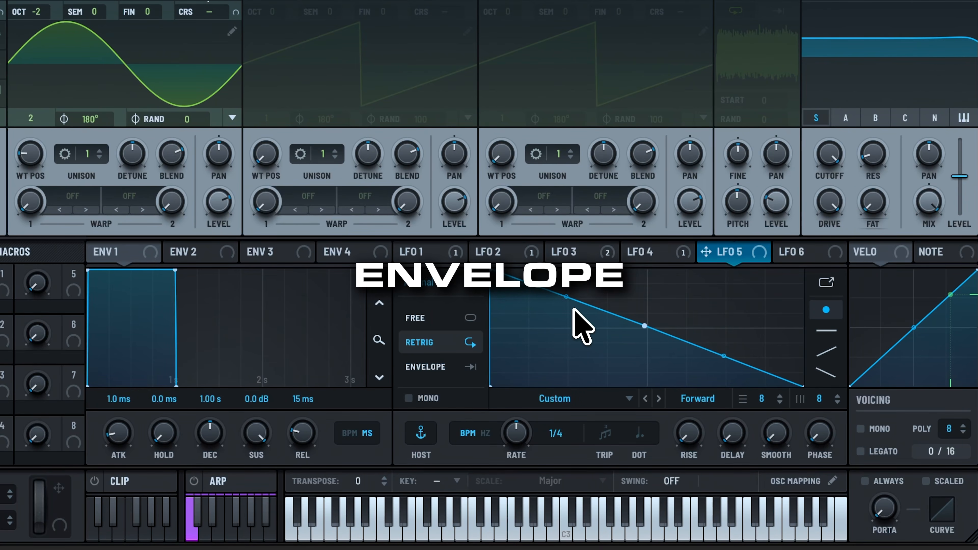
pyautogui.moveTo(723, 355); pyautogui.dragTo(734, 306)
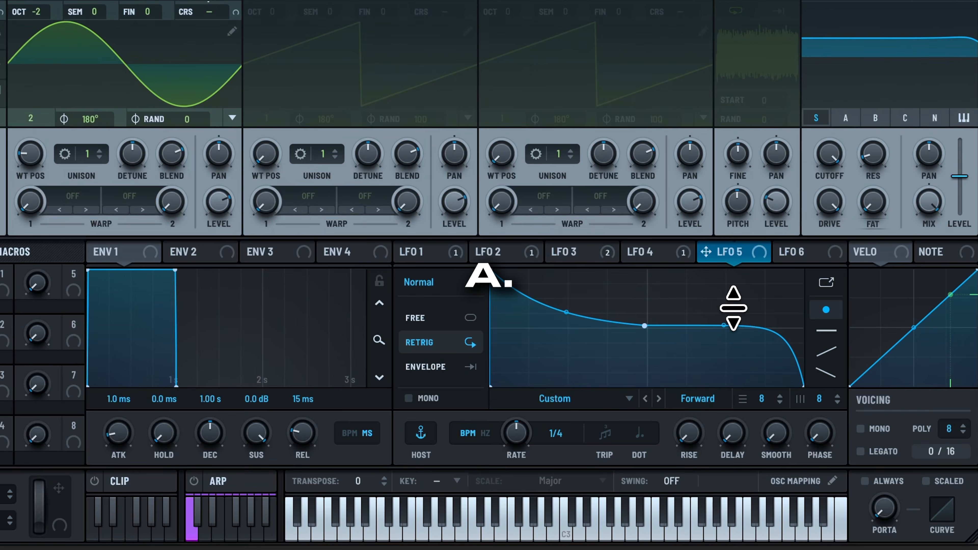
# Assign LFO 5 to oscillator A's level with the modulation depth turned fully up.
pyautogui.moveTo(438, 220); pyautogui.dragTo(219, 201)
pyautogui.moveTo(264, 248); pyautogui.dragTo(280, 135)
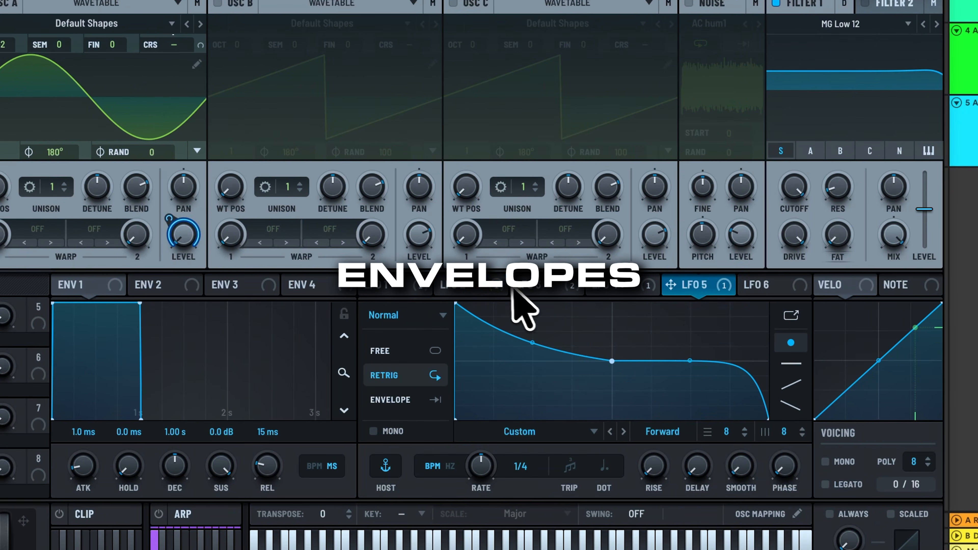
# Review the curves and rate settings of LFO 3, LFO 4 and LFO 5.
pyautogui.click(548, 265)
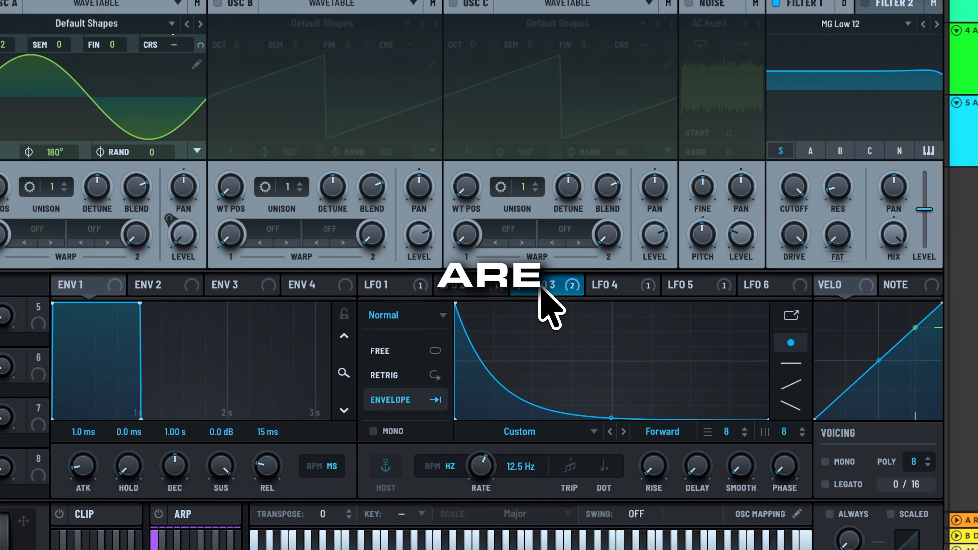
pyautogui.click(615, 285)
pyautogui.click(689, 284)
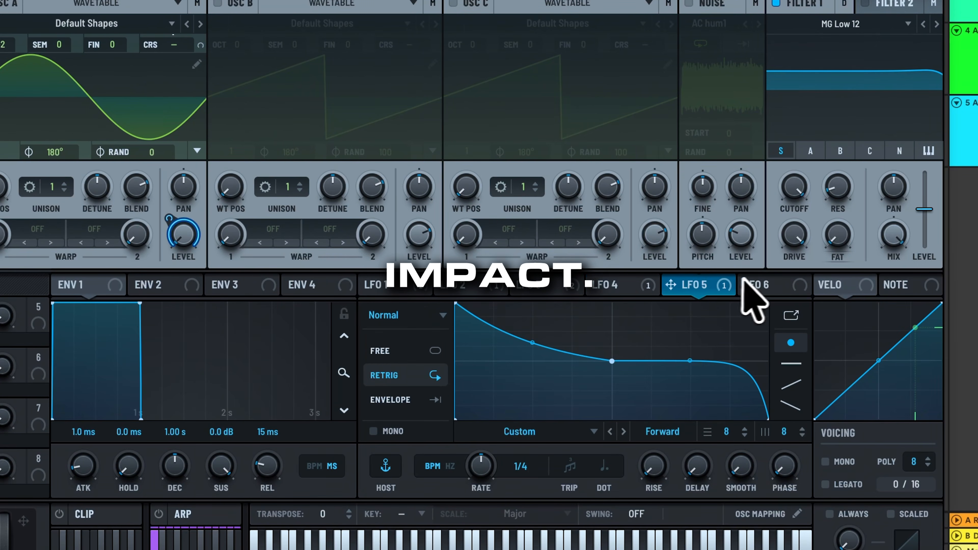
# Add a distortion to the main effects chain, set it to Hardclip and turn its drive up.
pyautogui.click(763, 286)
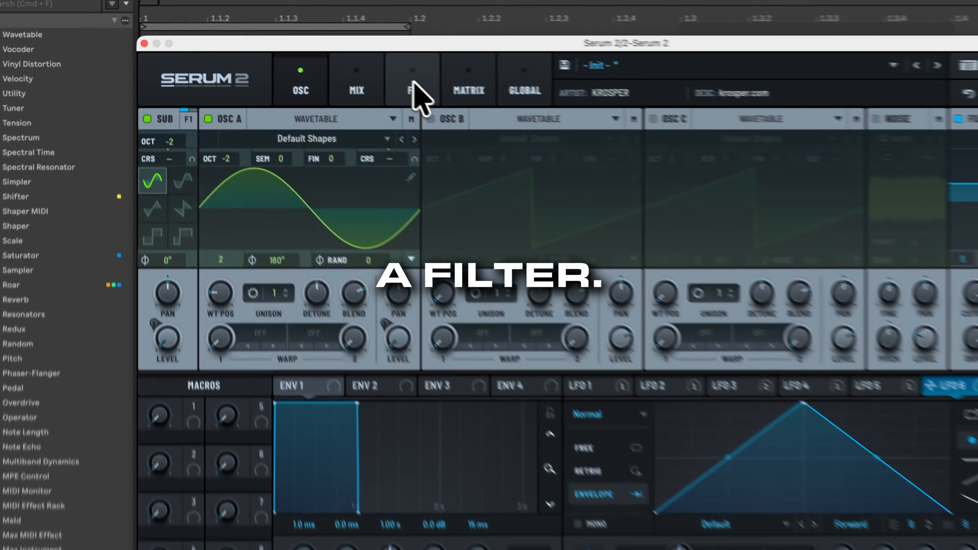
pyautogui.click(415, 99)
pyautogui.click(150, 160)
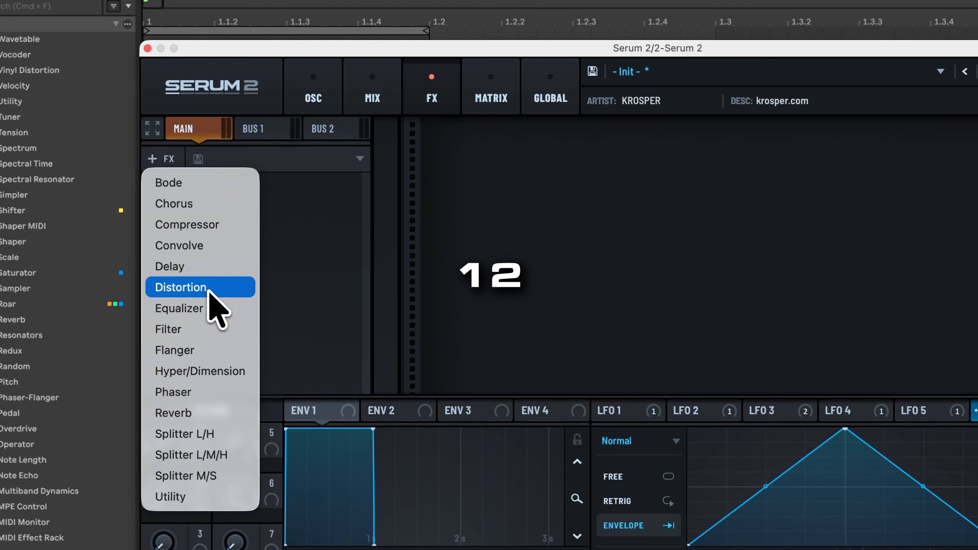
pyautogui.click(210, 289)
pyautogui.click(598, 190)
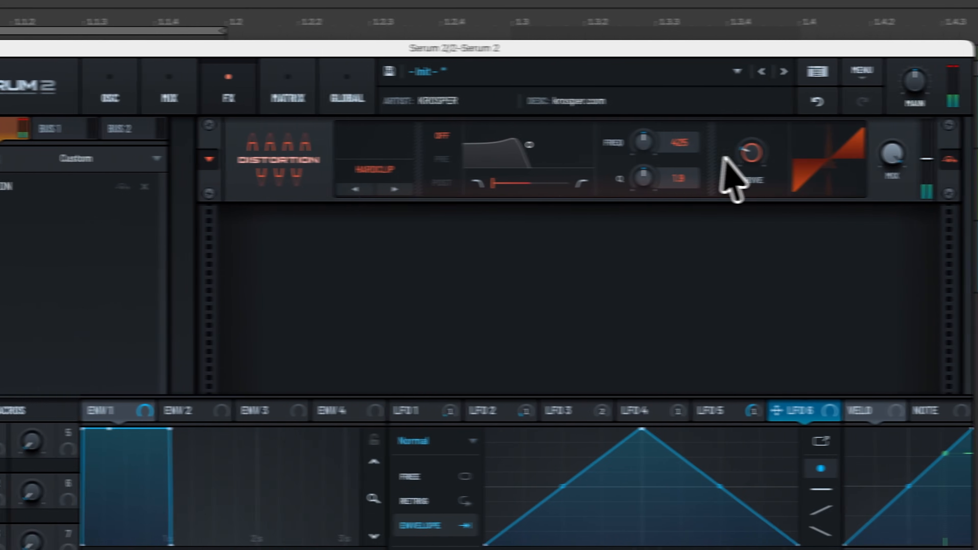
pyautogui.moveTo(955, 153); pyautogui.dragTo(955, 84)
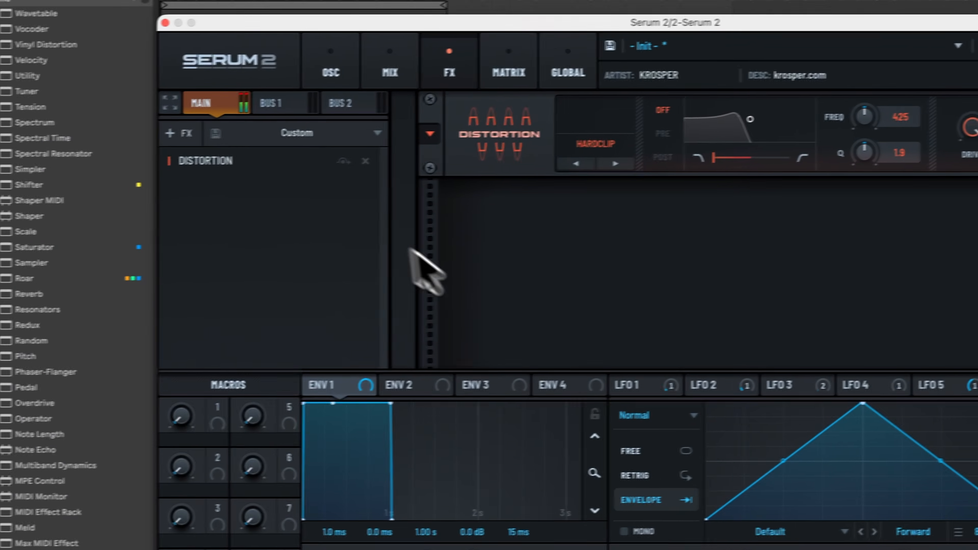
# Add a filter effect to the main chain and place it ahead of the distortion.
pyautogui.click(174, 134)
pyautogui.click(229, 300)
pyautogui.moveTo(260, 164); pyautogui.dragTo(259, 204)
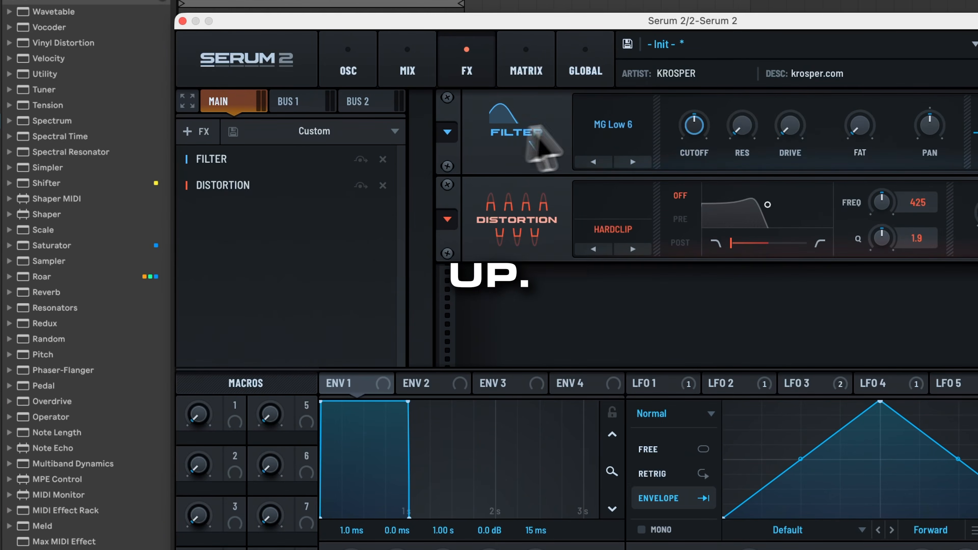
# Raise the filter effect's cutoff and set its type to Phs 24- after auditioning the other phaser types.
pyautogui.click(613, 127)
pyautogui.moveTo(626, 212)
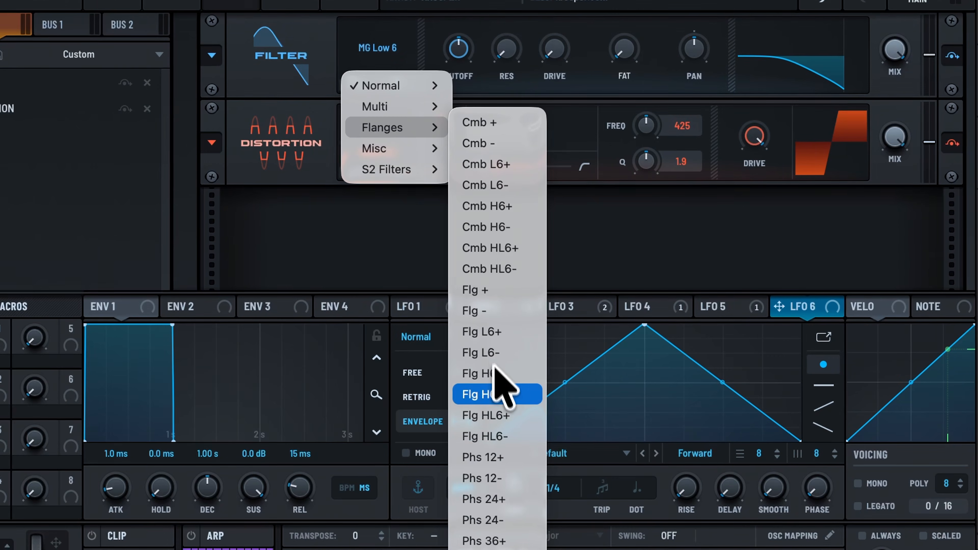
pyautogui.click(498, 459)
pyautogui.moveTo(466, 38)
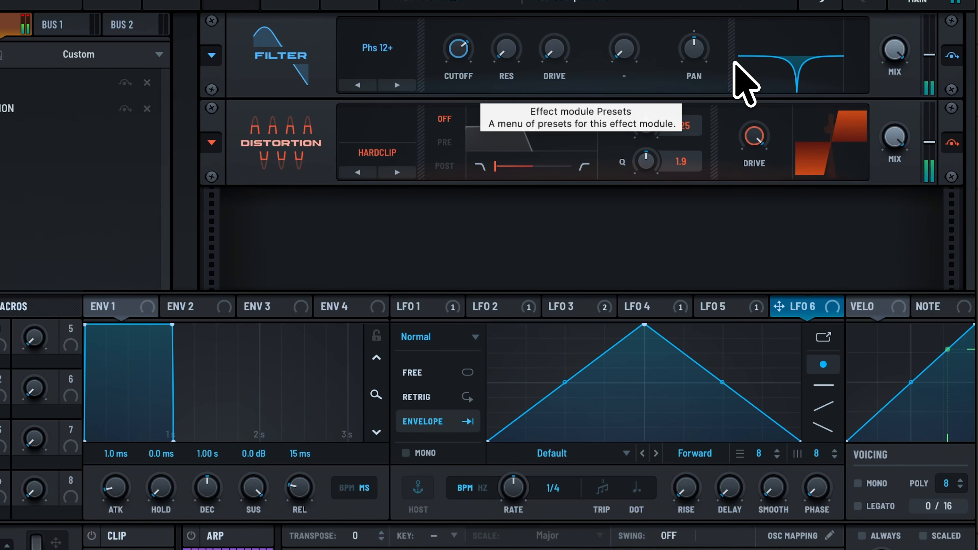
pyautogui.click(394, 83)
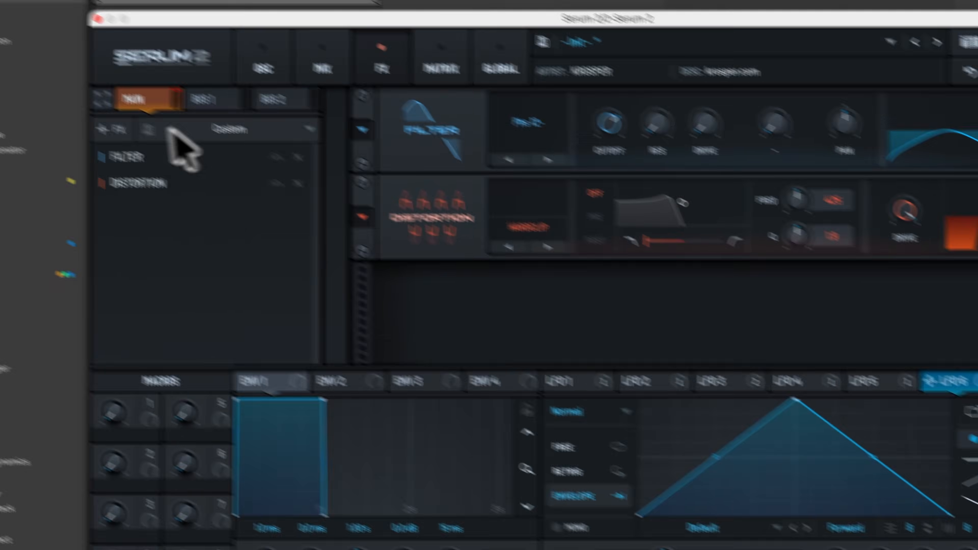
pyautogui.click(172, 159)
pyautogui.click(363, 49)
pyautogui.click(393, 84)
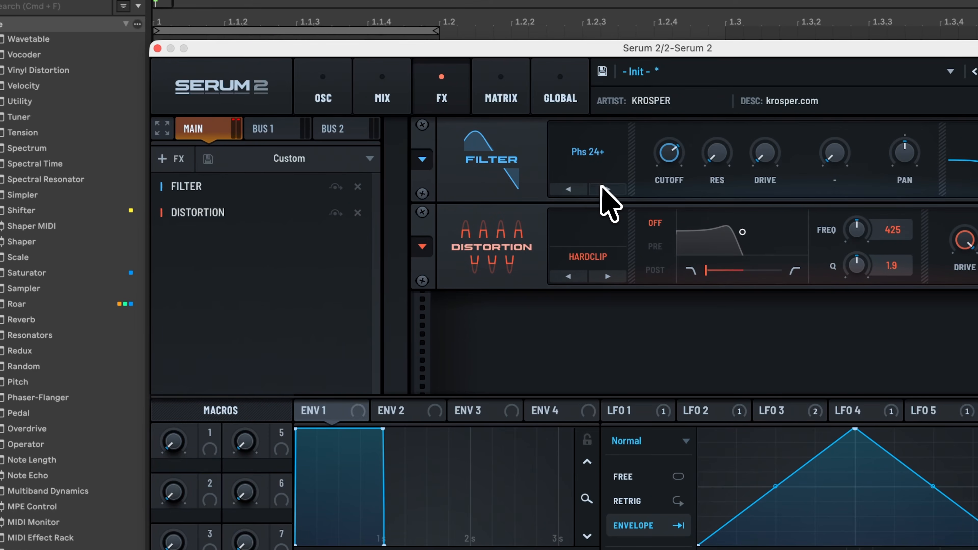
pyautogui.click(569, 188)
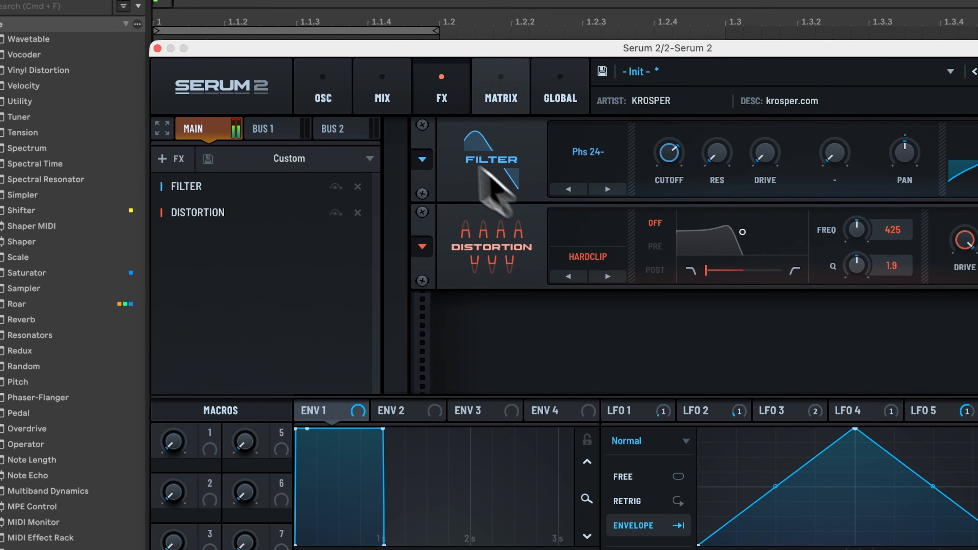
# Add a reverb and modulate its mix with LFO 6, shaped as a delayed straight rise ending in a sharp drop.
pyautogui.click(166, 159)
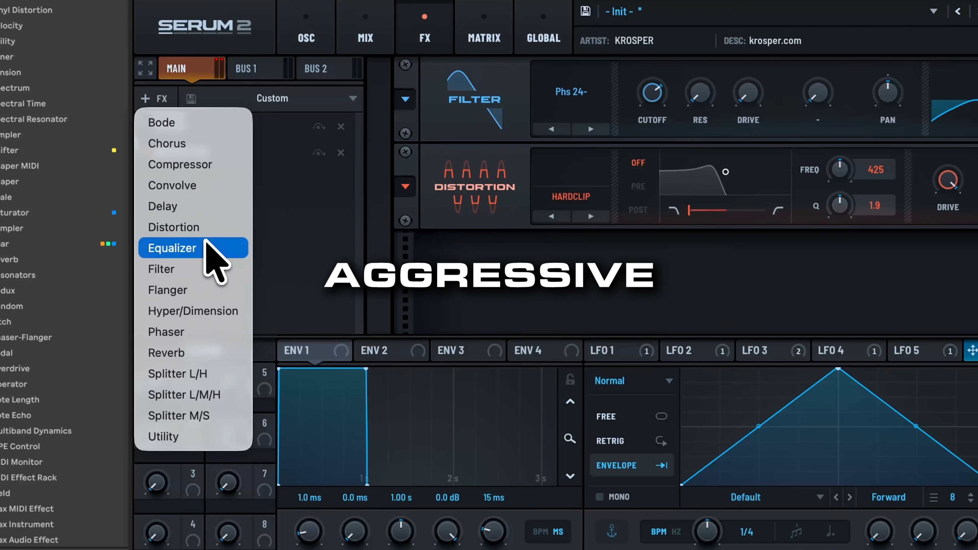
pyautogui.click(202, 352)
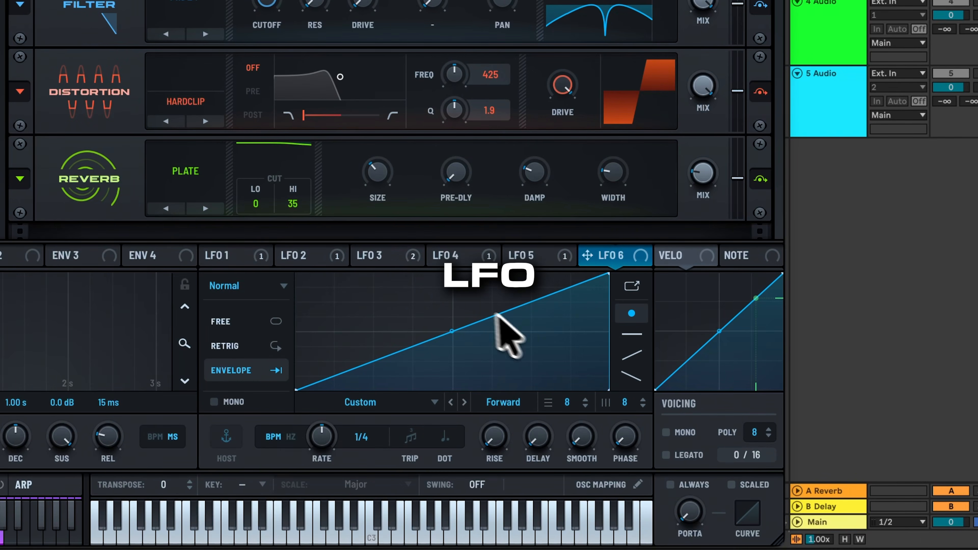
pyautogui.moveTo(605, 276); pyautogui.dragTo(601, 265)
pyautogui.doubleClick(387, 368)
pyautogui.moveTo(386, 368); pyautogui.dragTo(387, 400)
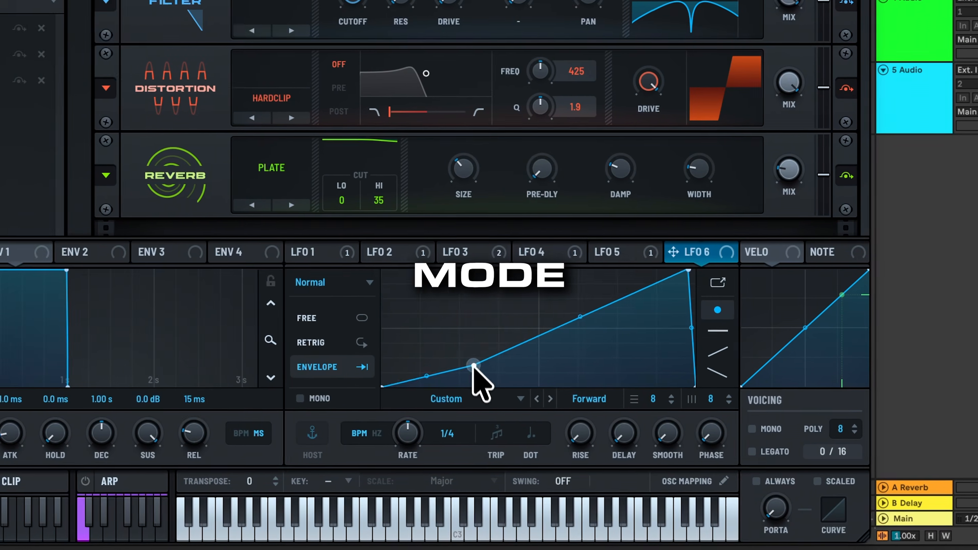
pyautogui.moveTo(706, 246); pyautogui.dragTo(777, 132)
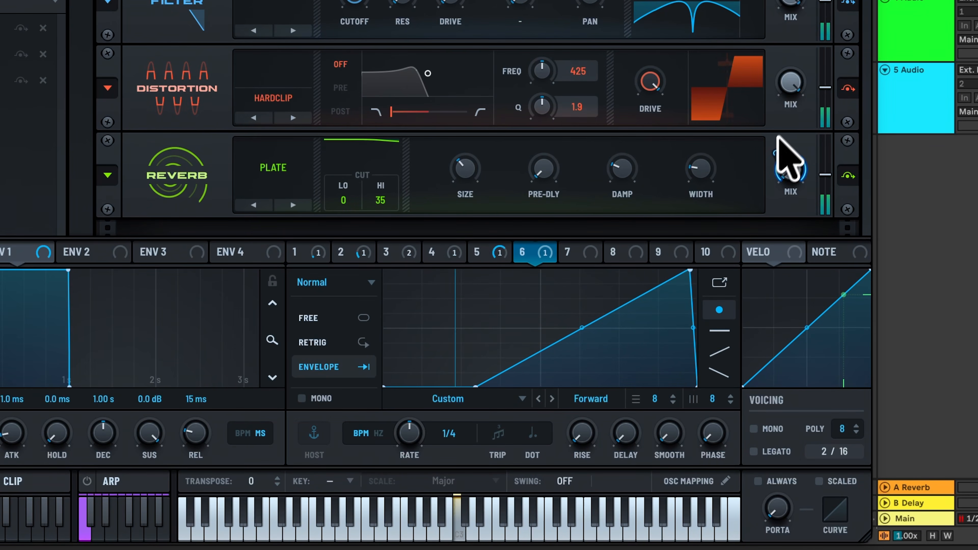
# Switch the reverb to Basin with size 19 %, high cut, chorus rate and depth at 0, and feedback about 102.
pyautogui.click(293, 205)
pyautogui.moveTo(406, 219); pyautogui.dragTo(443, 404)
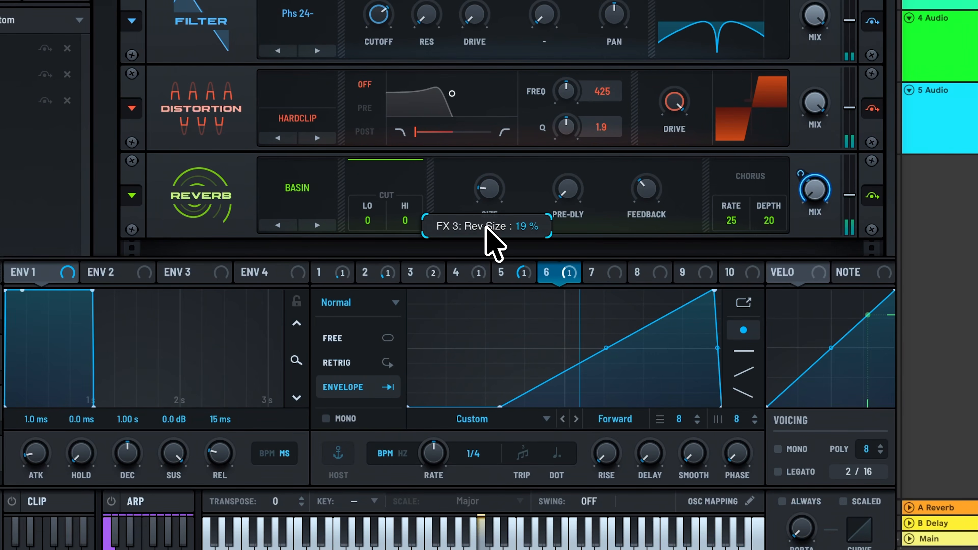
pyautogui.moveTo(751, 209); pyautogui.dragTo(774, 281)
pyautogui.moveTo(739, 227); pyautogui.dragTo(710, 305)
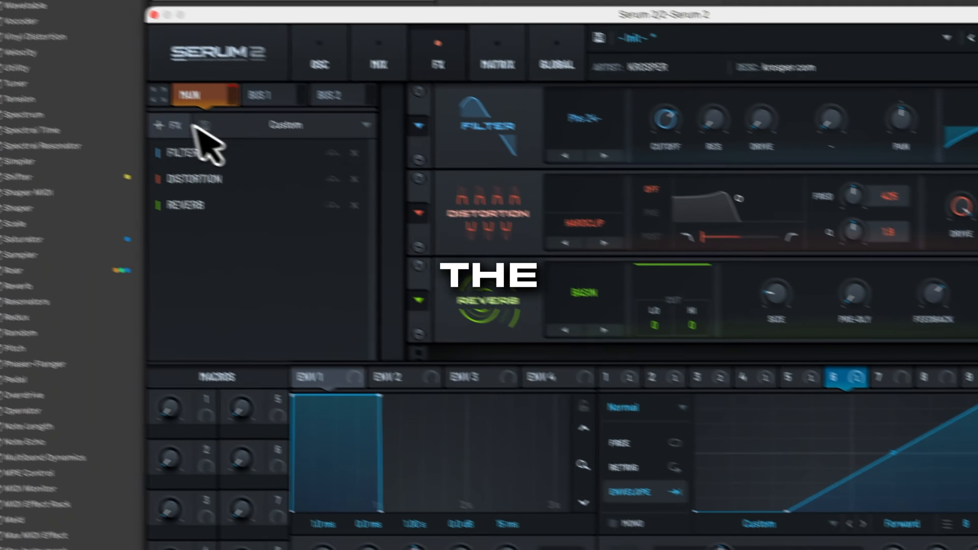
# Add a second filter followed by a second distortion after the reverb.
pyautogui.click(204, 134)
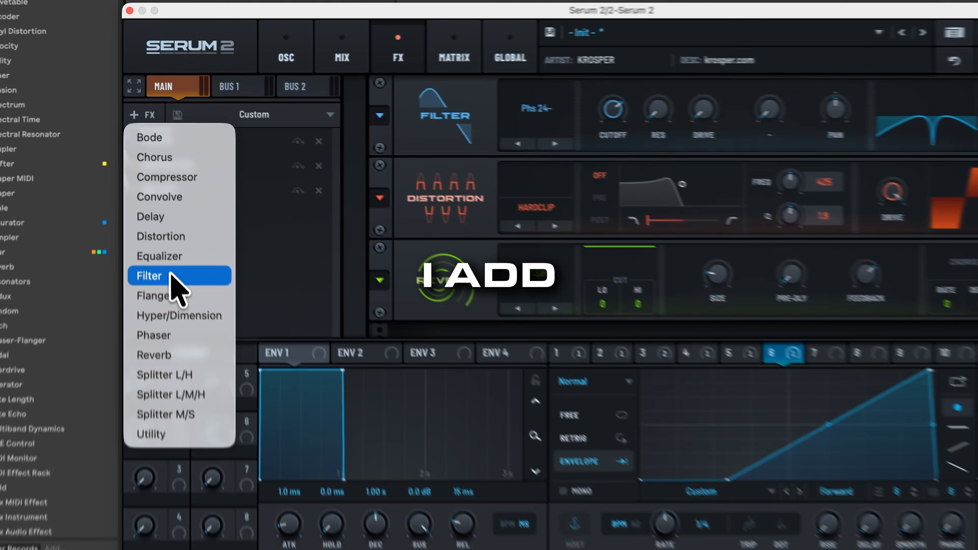
pyautogui.click(142, 209)
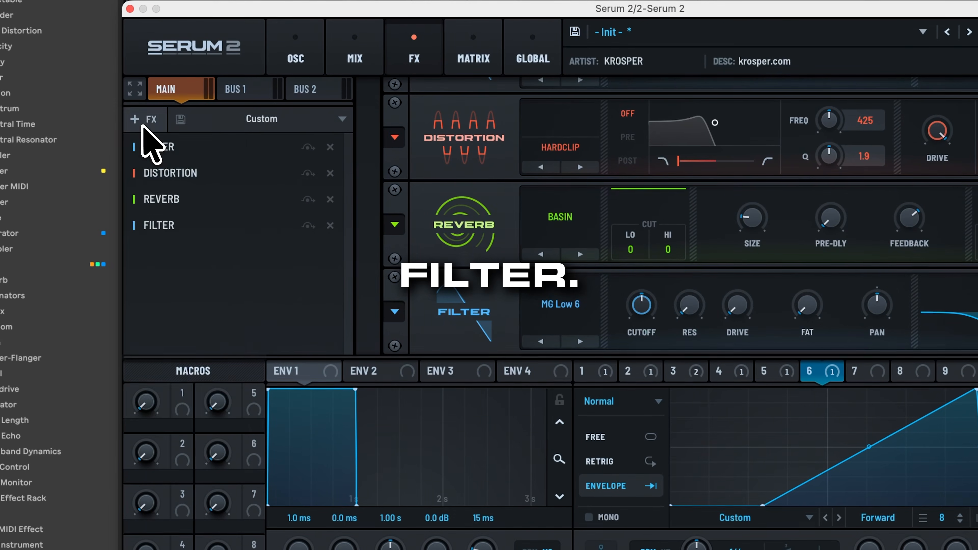
pyautogui.click(135, 93)
pyautogui.click(194, 247)
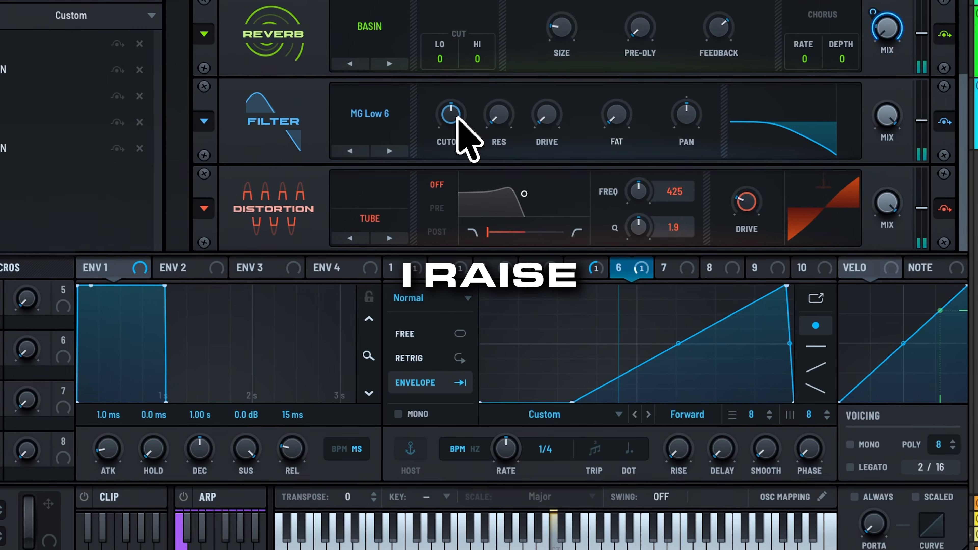
# Set the second filter effect's type to Phs 24+.
pyautogui.click(373, 124)
pyautogui.moveTo(381, 219)
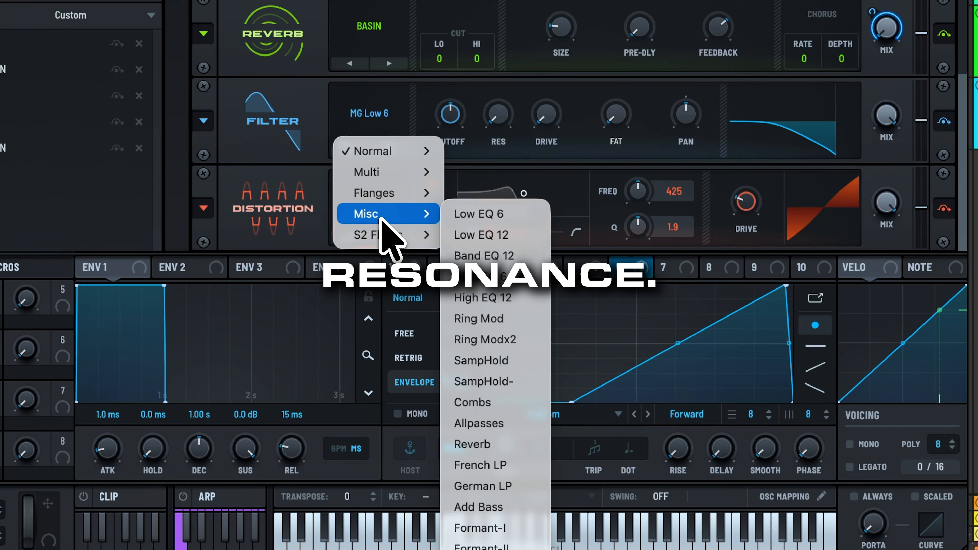
pyautogui.moveTo(401, 192)
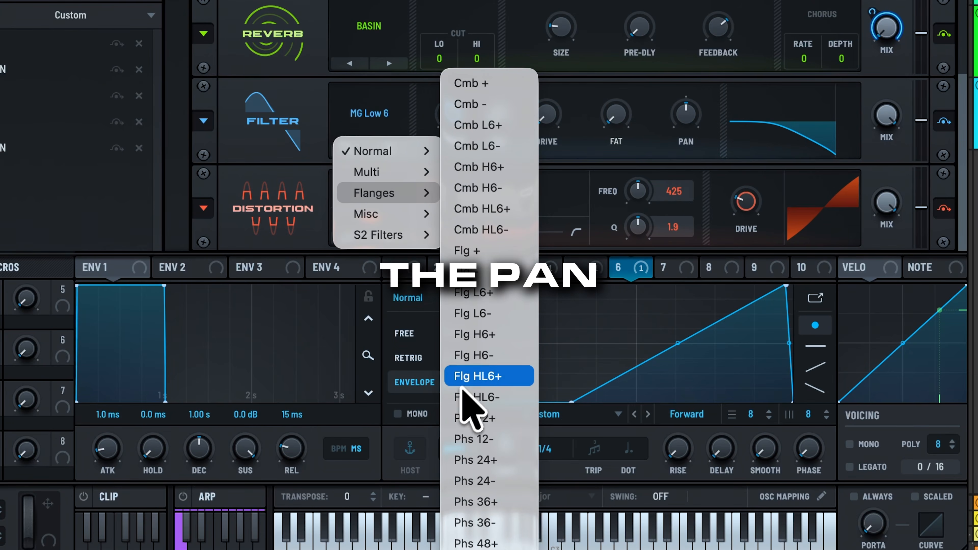
pyautogui.click(500, 462)
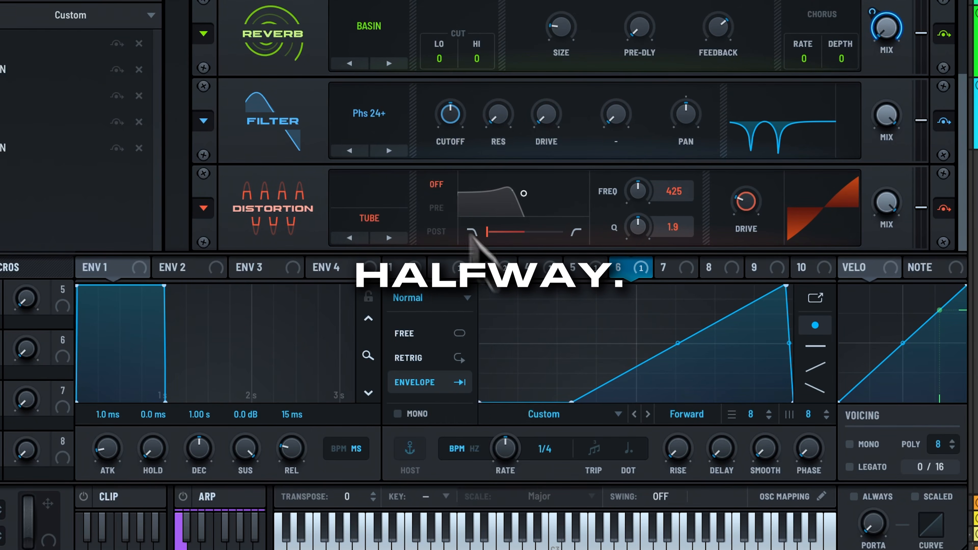
# Raise the second filter's cutoff, resonance, drive and pan, and reduce its mix.
pyautogui.moveTo(447, 127); pyautogui.dragTo(452, 89)
pyautogui.moveTo(875, 116); pyautogui.dragTo(865, 196)
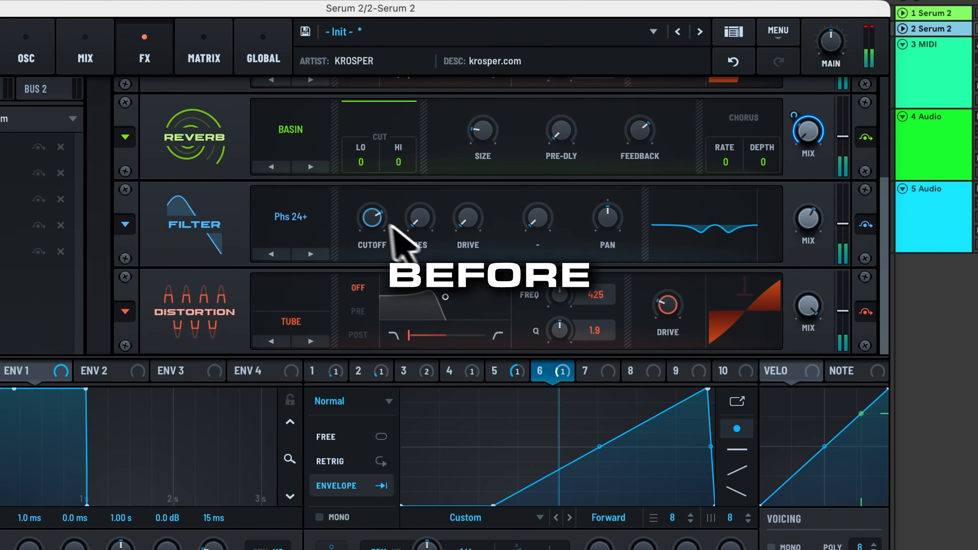
pyautogui.moveTo(371, 214); pyautogui.dragTo(372, 202)
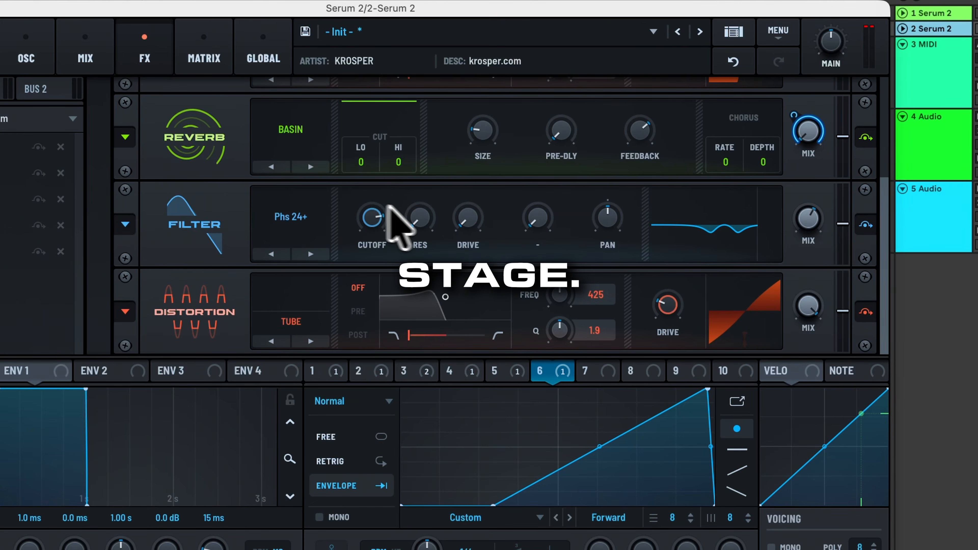
pyautogui.moveTo(434, 211); pyautogui.dragTo(437, 84)
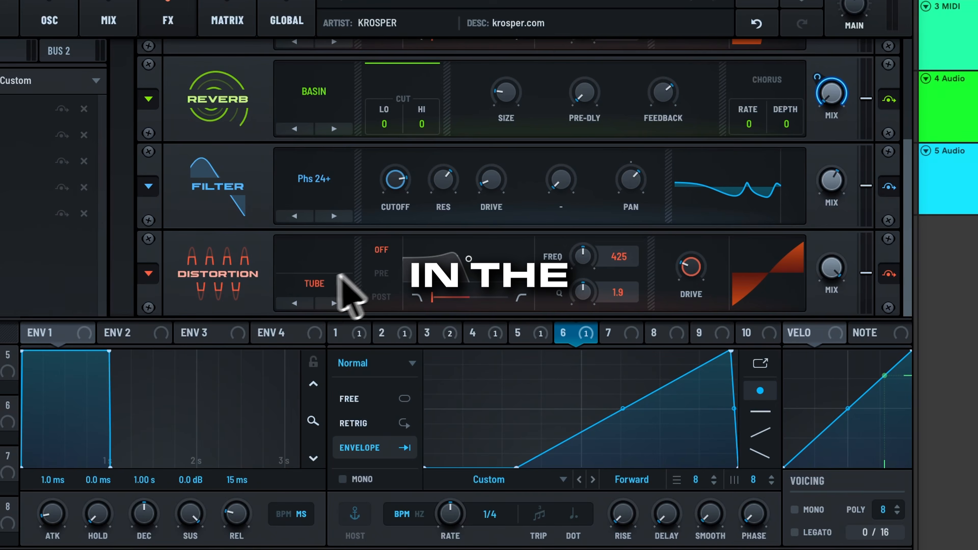
# Set the second distortion to Diode 1 with a high-pass pre filter at 403 Hz and a Q of 0.7.
pyautogui.click(332, 297)
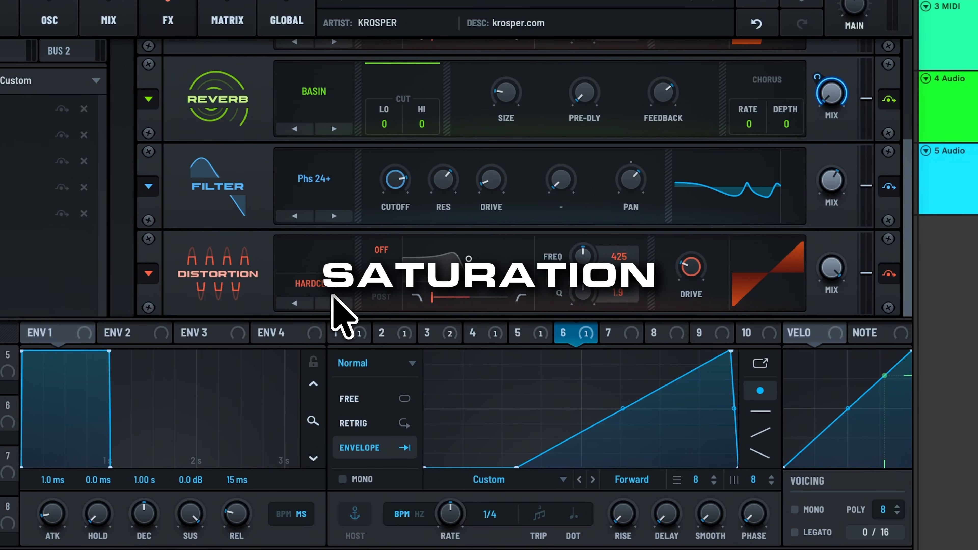
pyautogui.click(332, 298)
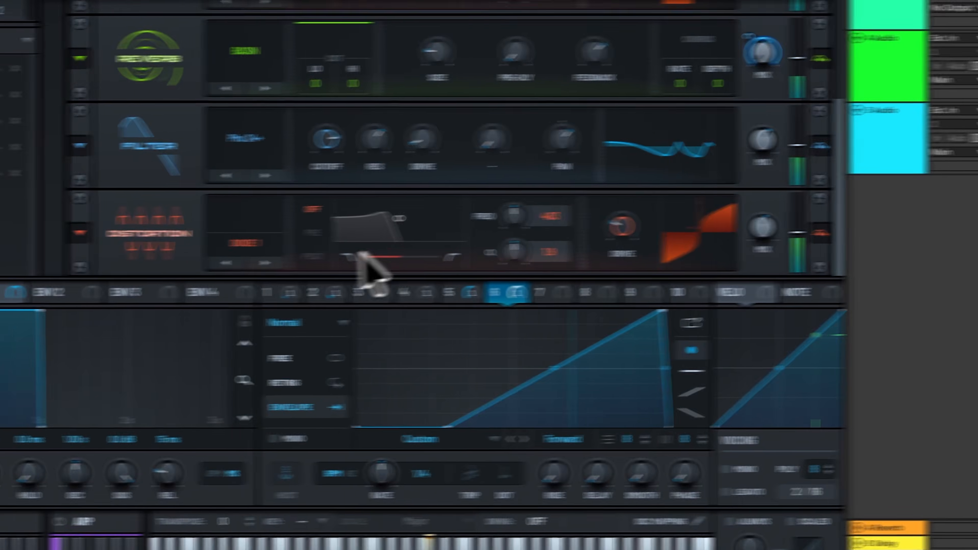
pyautogui.click(275, 234)
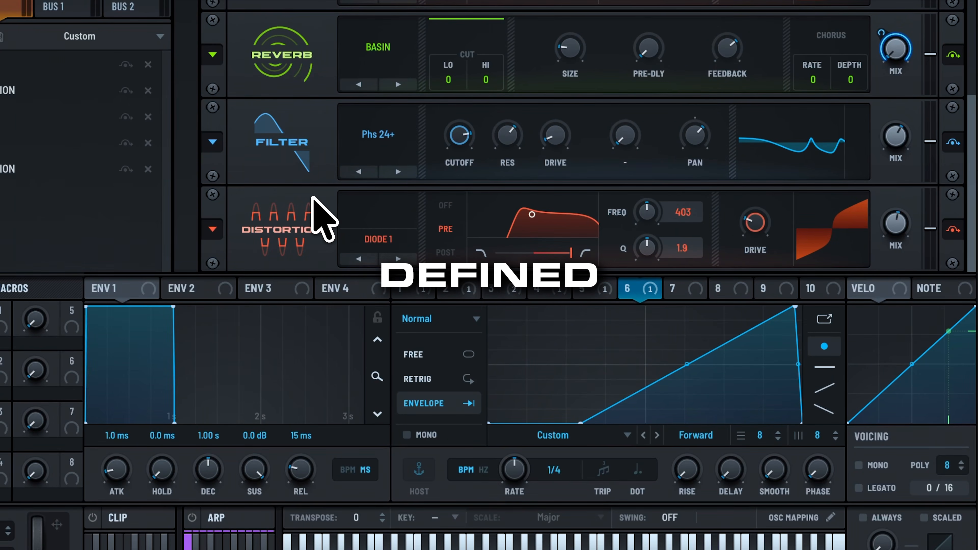
pyautogui.moveTo(683, 255); pyautogui.dragTo(682, 263)
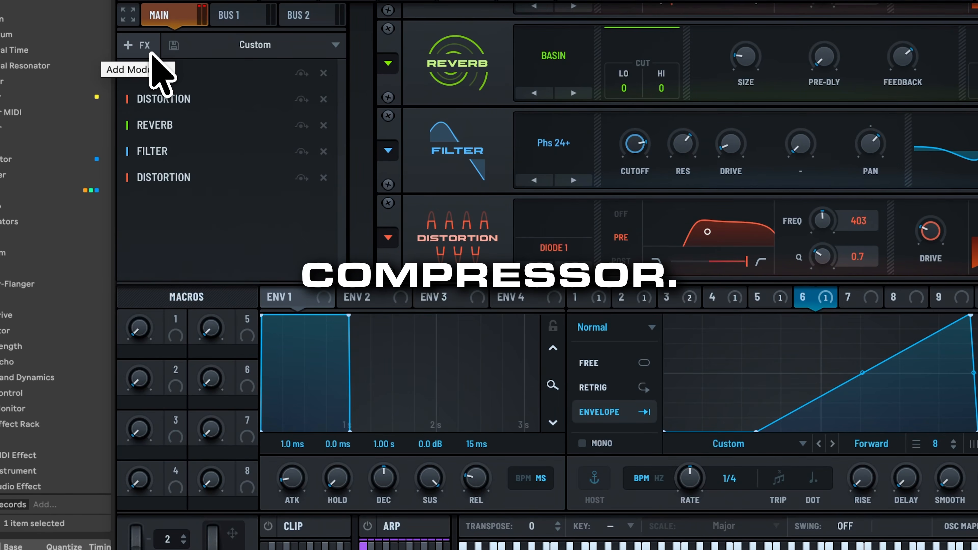
# Add a multiband compressor at the end of the chain and set its Below ratio to about 0.34.
pyautogui.click(151, 54)
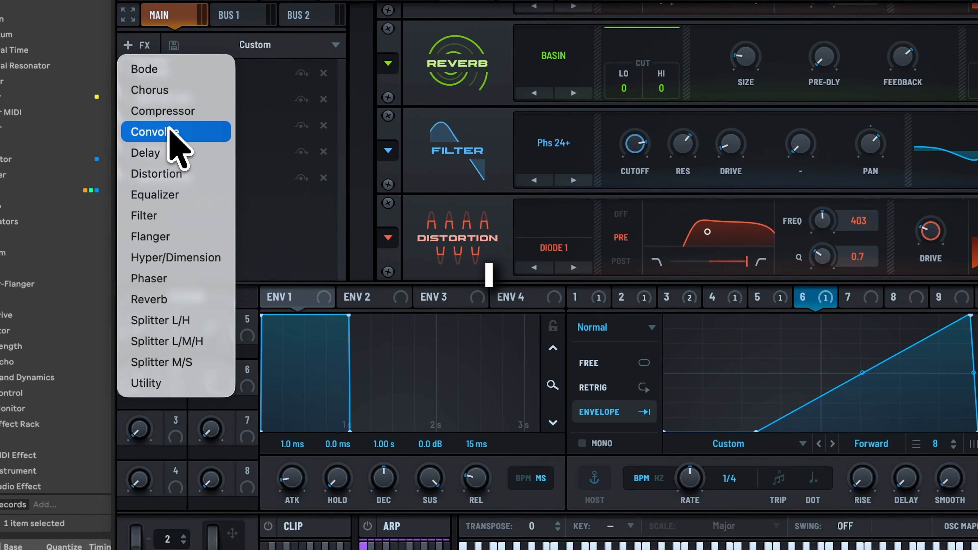
pyautogui.click(169, 112)
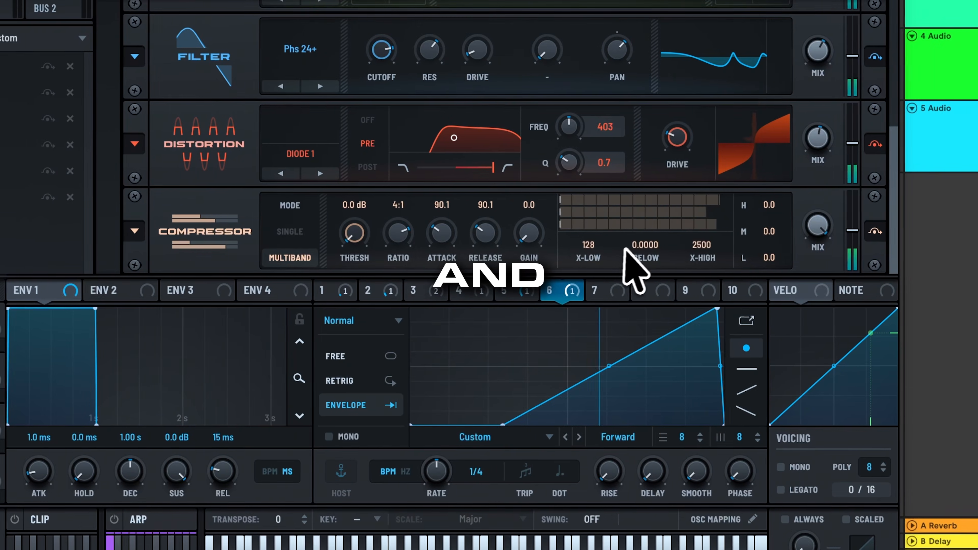
pyautogui.moveTo(880, 250); pyautogui.dragTo(880, 177)
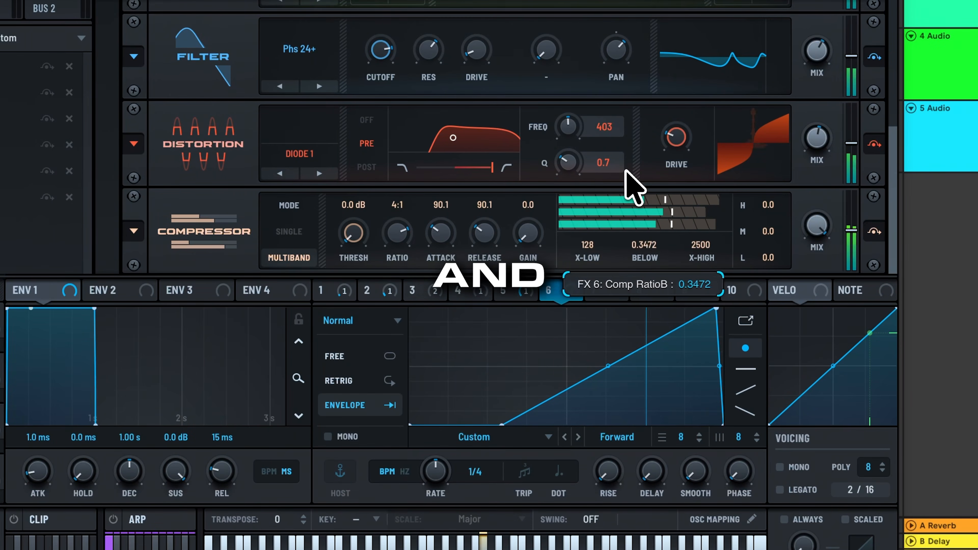
pyautogui.moveTo(626, 170); pyautogui.dragTo(626, 170)
# Set the compressor's band gains to -5.7 high, -11.7 mid and 12.5 low, and play back the kick.
pyautogui.moveTo(762, 207); pyautogui.dragTo(762, 272)
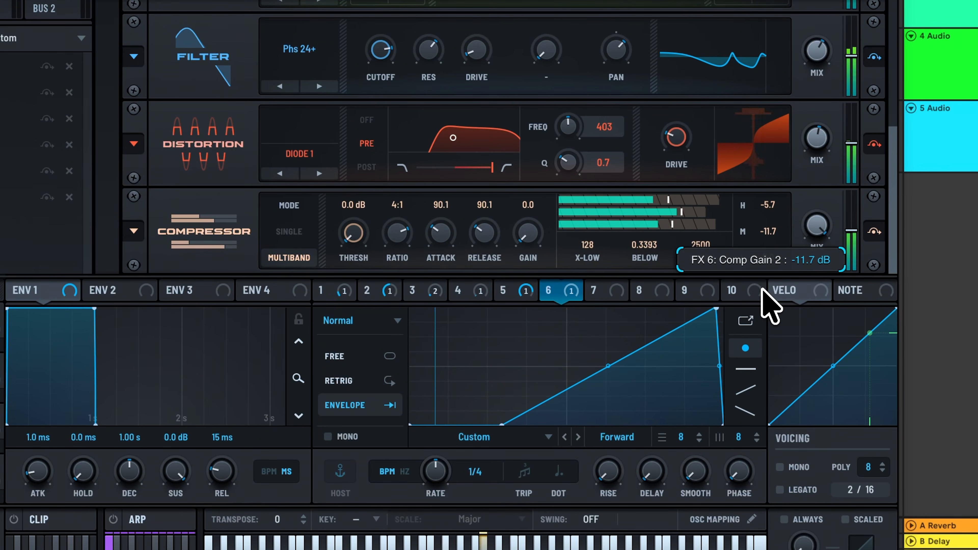
pyautogui.moveTo(769, 258); pyautogui.dragTo(767, 199)
pyautogui.press('space')
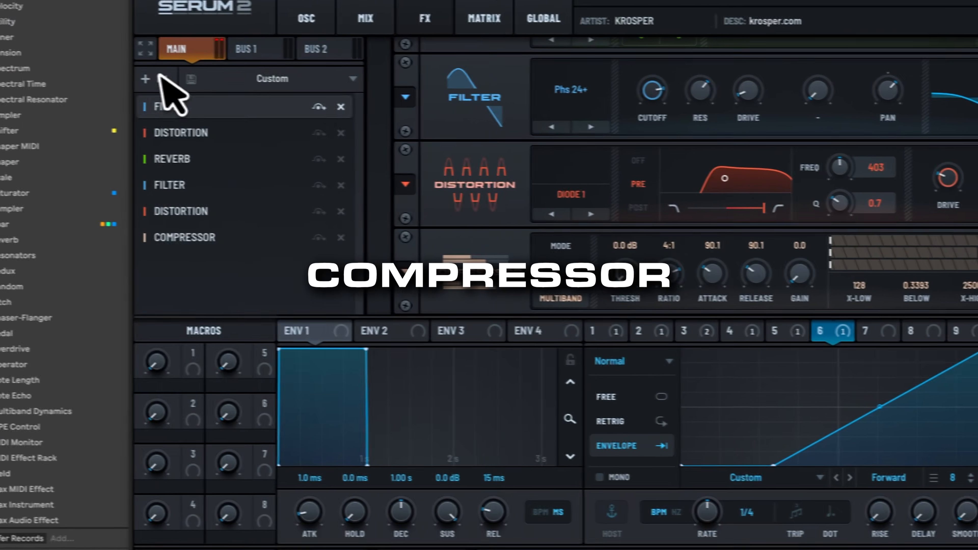
# Add another distortion after the compressor and set its type to Diode 2.
pyautogui.click(161, 77)
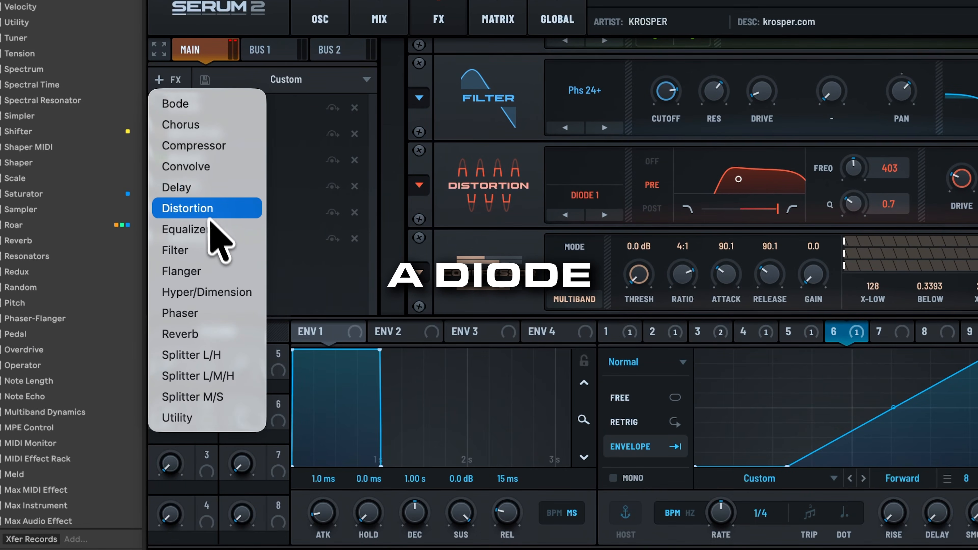
pyautogui.click(208, 208)
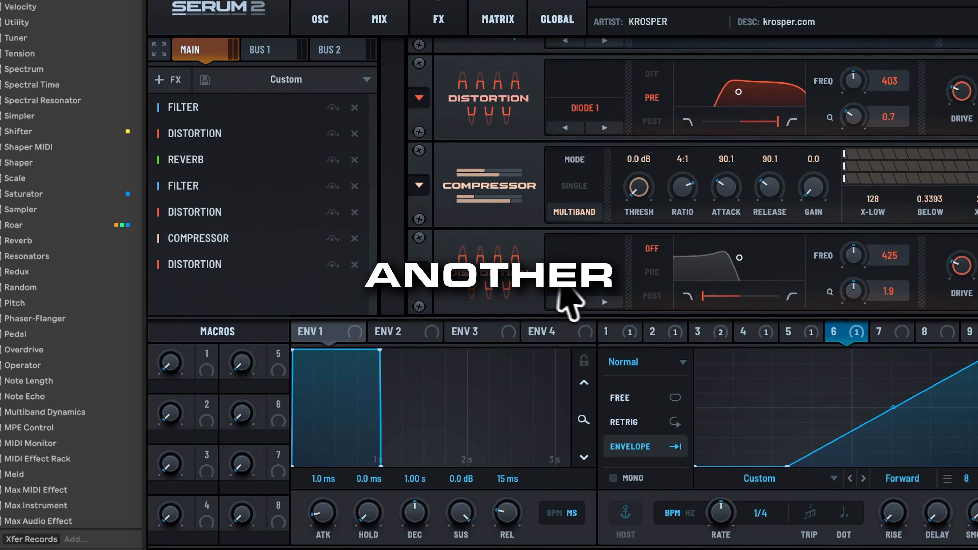
pyautogui.click(574, 281)
pyautogui.click(616, 409)
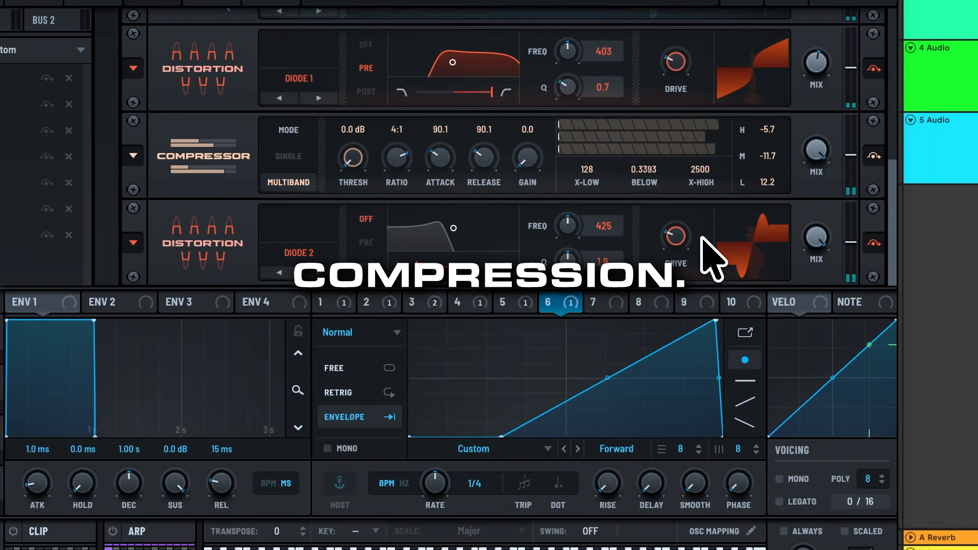
# Add an equalizer after the Diode 2 distortion, boosting the low shelf 4.9 dB at 210 Hz and cutting 11.5 dB at 203 Hz.
pyautogui.click(168, 79)
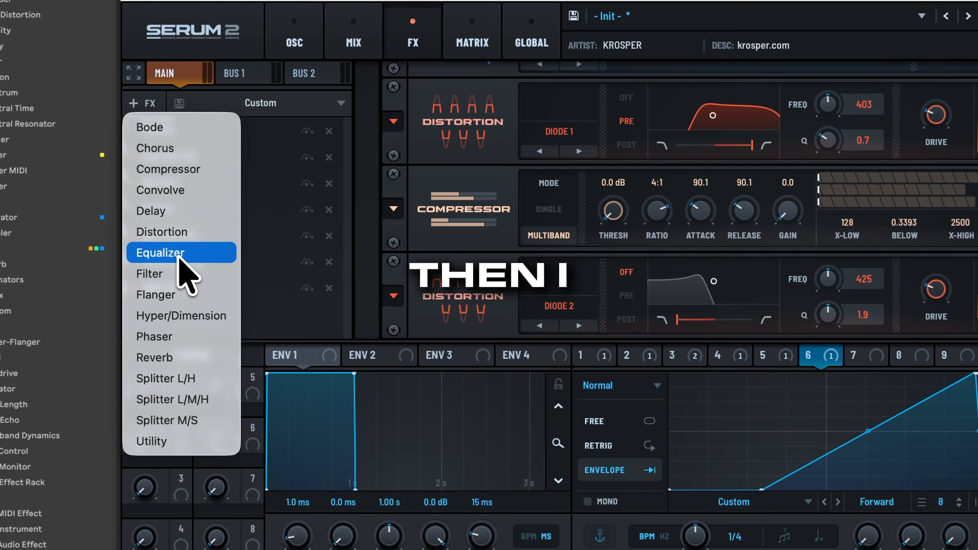
pyautogui.click(211, 255)
pyautogui.moveTo(639, 298); pyautogui.dragTo(651, 293)
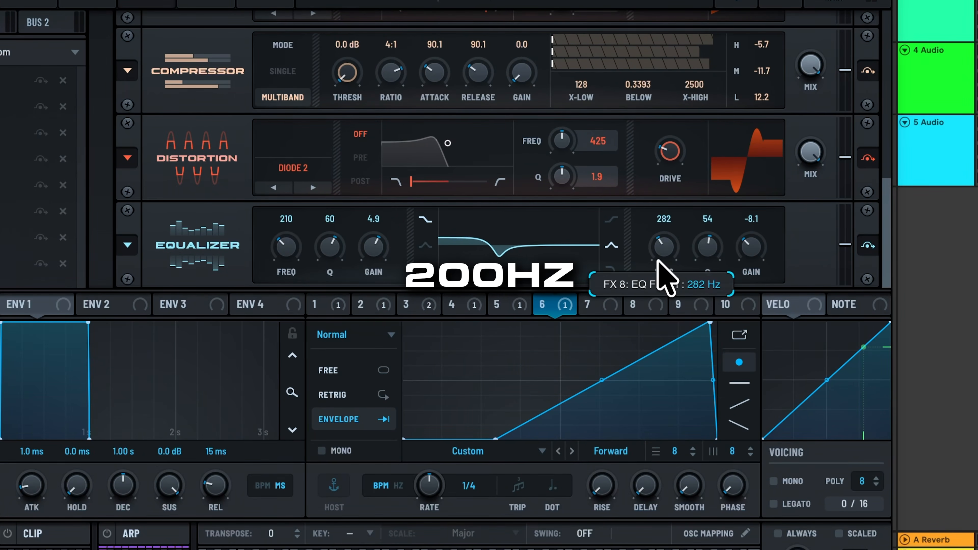
pyautogui.moveTo(658, 261); pyautogui.dragTo(658, 262)
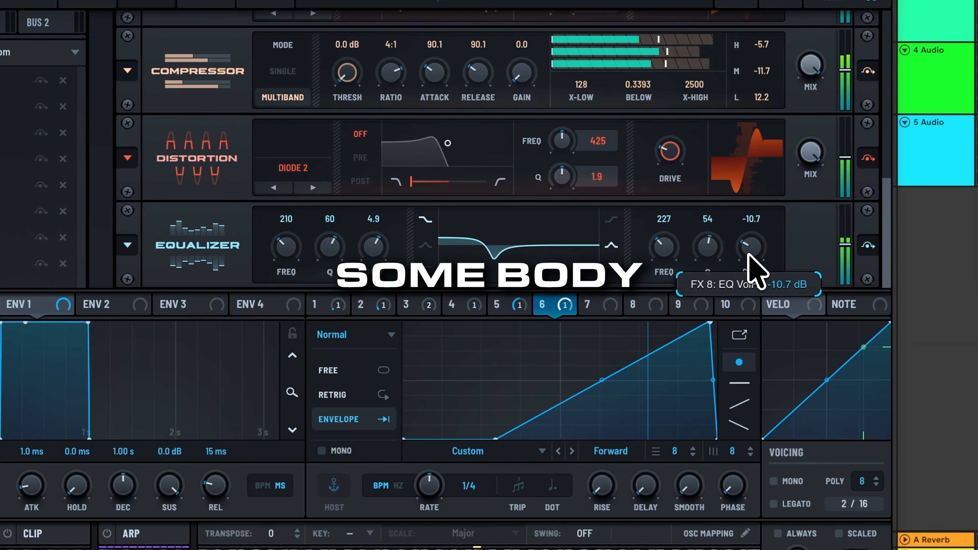
pyautogui.moveTo(749, 268); pyautogui.dragTo(748, 270)
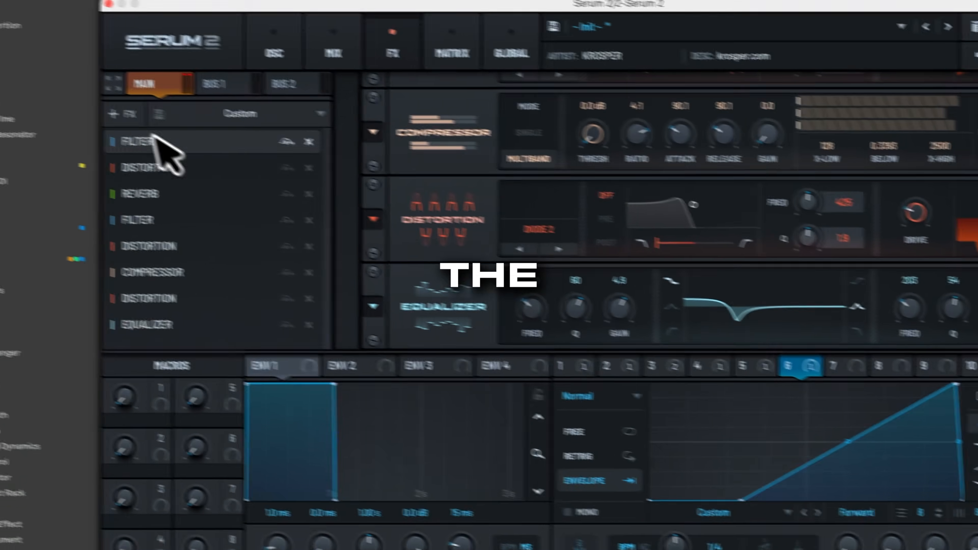
# Add a distortion after the equalizer and set its type to Softclip.
pyautogui.click(154, 121)
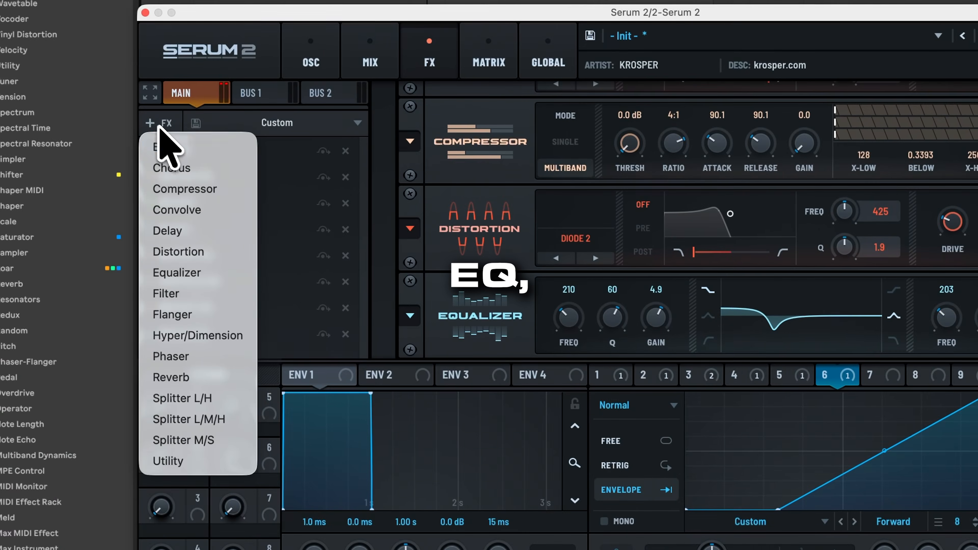
pyautogui.click(201, 255)
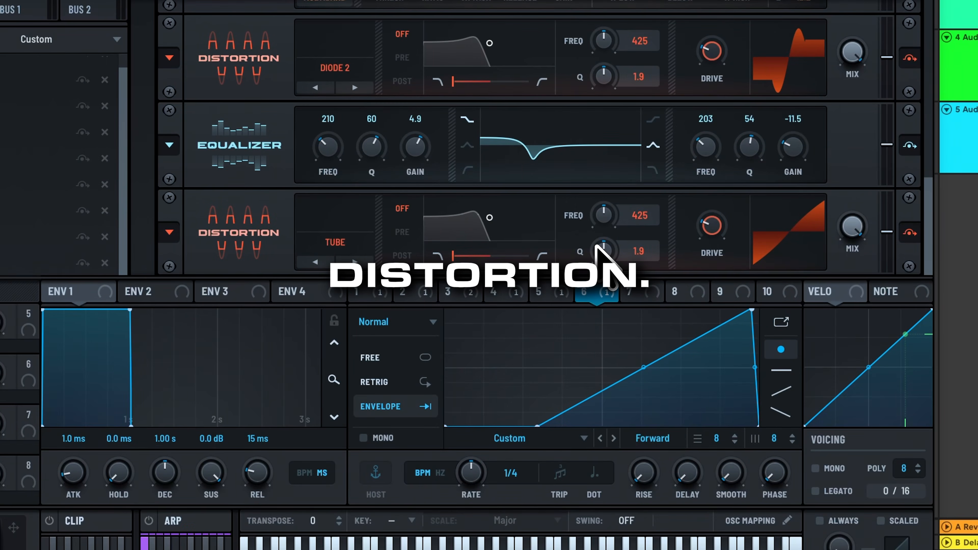
pyautogui.click(355, 262)
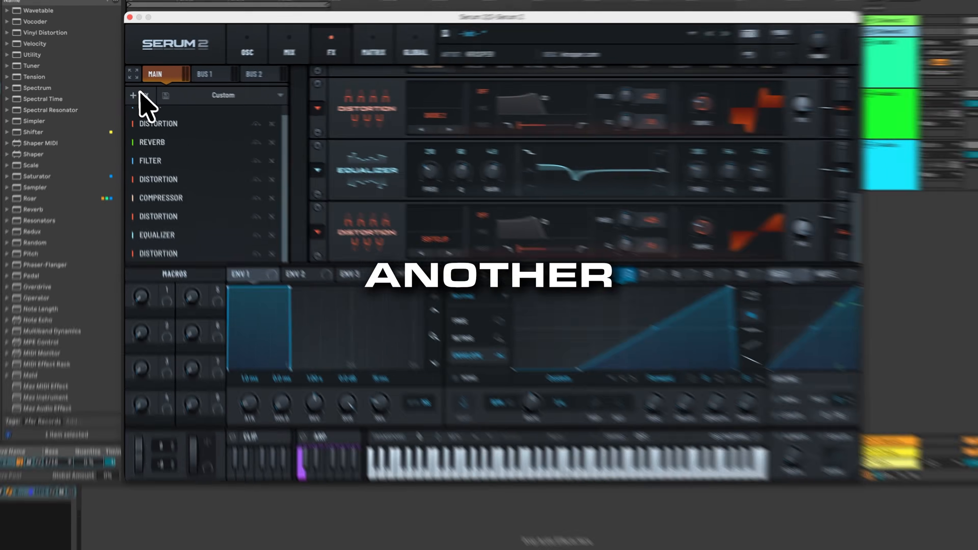
# Add a second Softclip distortion at the end of the chain and adjust its output level.
pyautogui.click(135, 94)
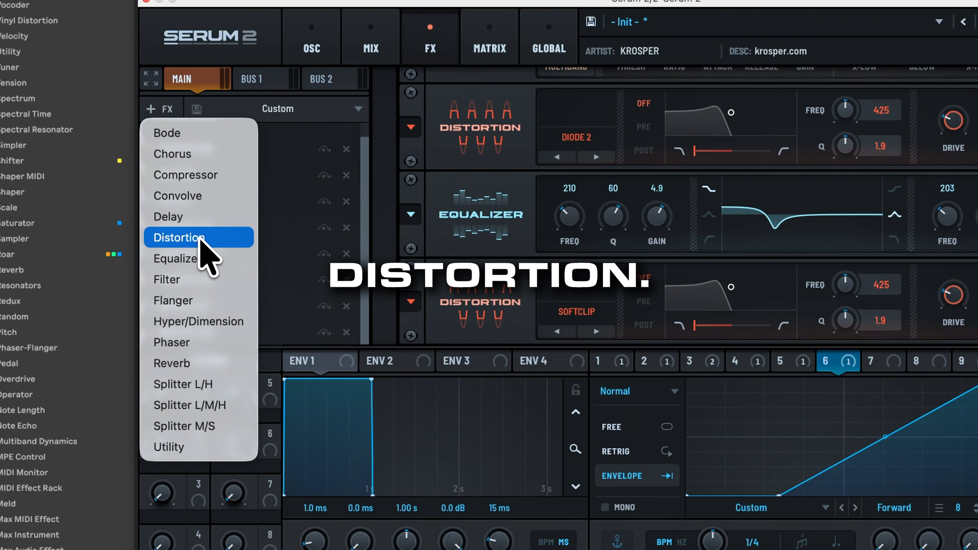
pyautogui.click(202, 237)
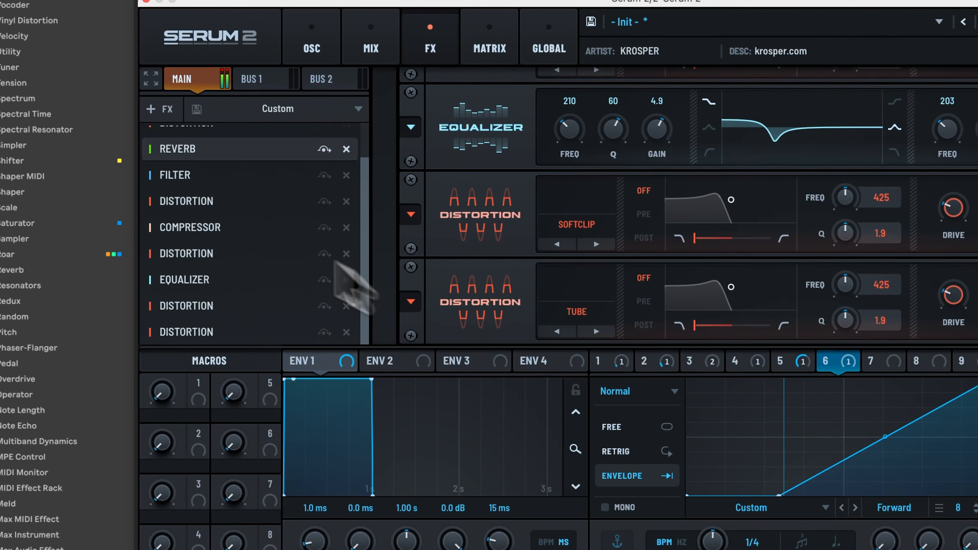
pyautogui.click(595, 331)
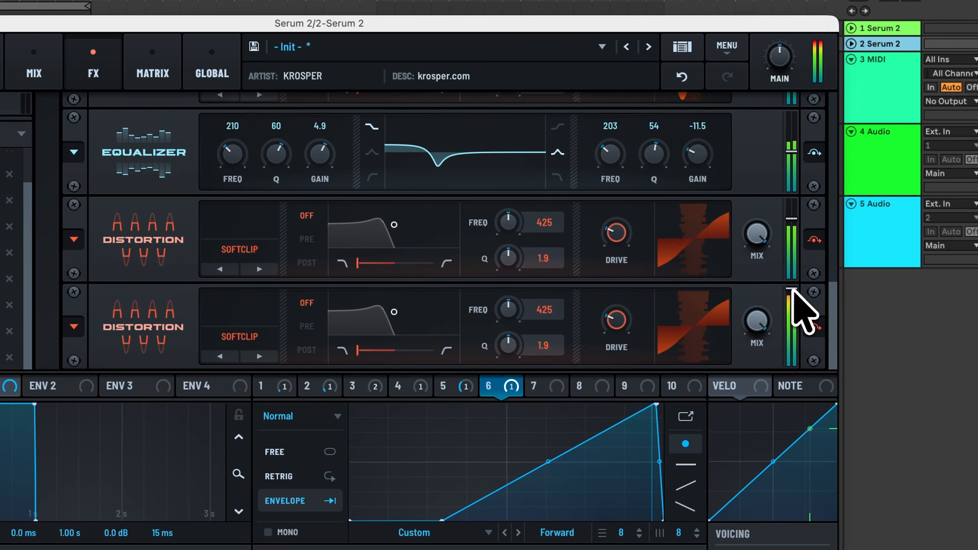
pyautogui.moveTo(792, 290); pyautogui.dragTo(796, 301)
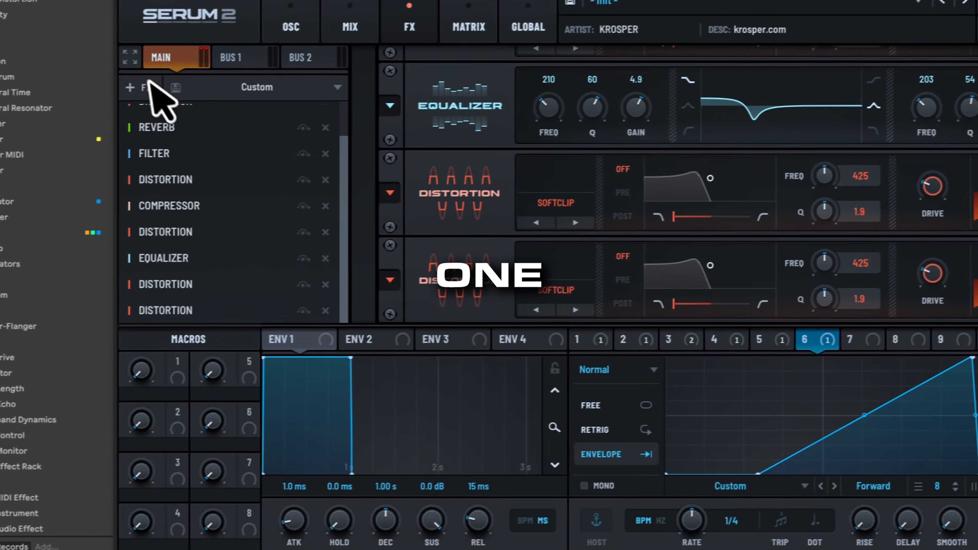
pyautogui.click(143, 86)
pyautogui.click(174, 214)
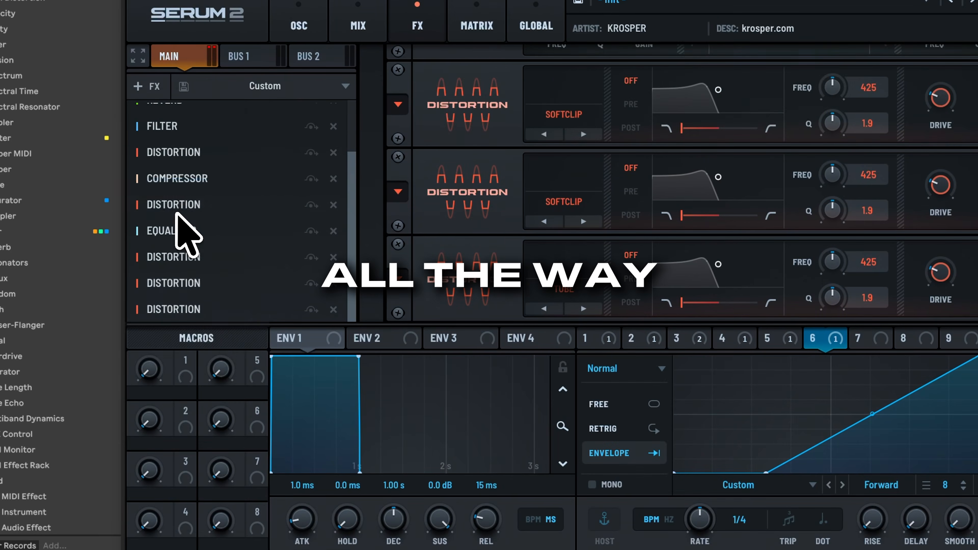
pyautogui.click(333, 309)
# Add a mid/side splitter at the end of the chain and place an equalizer on its Side branch.
pyautogui.click(154, 91)
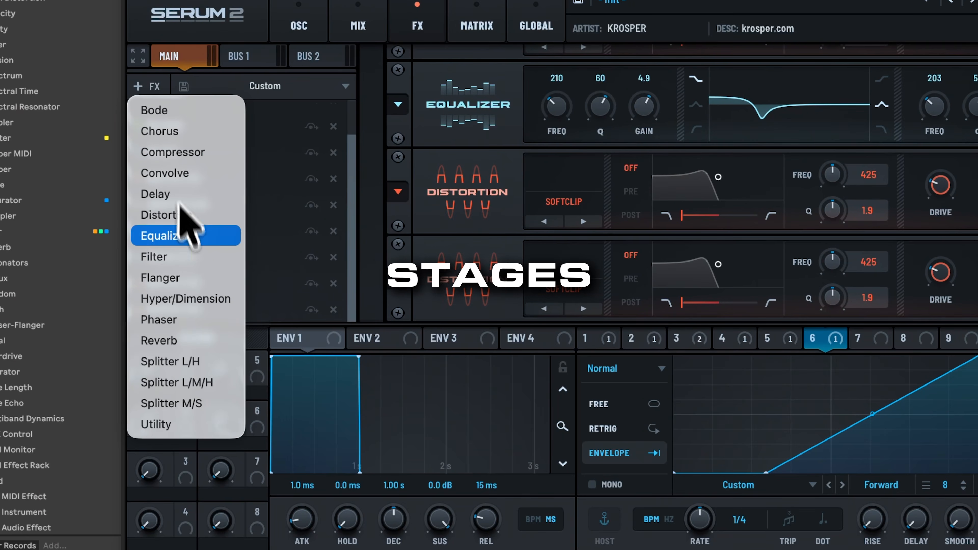
pyautogui.click(181, 403)
pyautogui.click(255, 311)
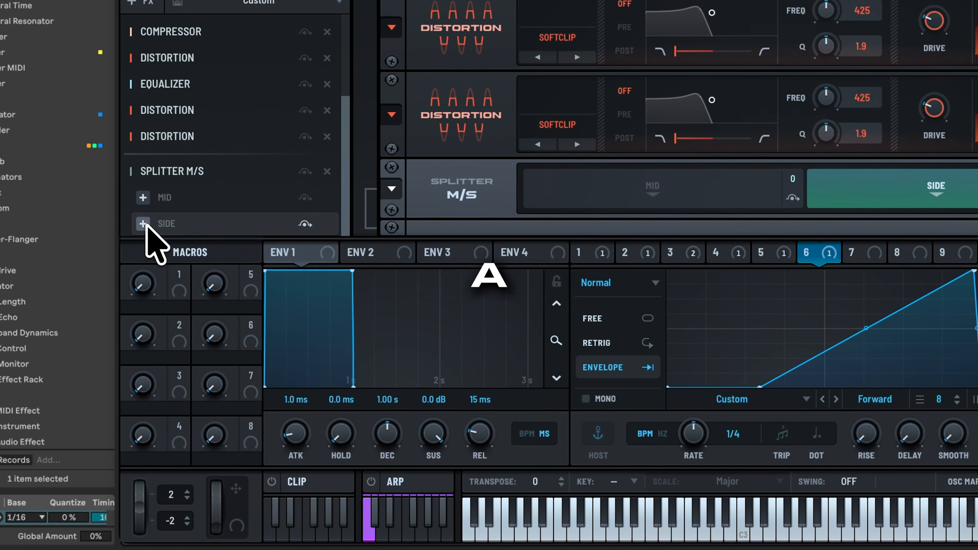
pyautogui.click(143, 225)
pyautogui.click(198, 370)
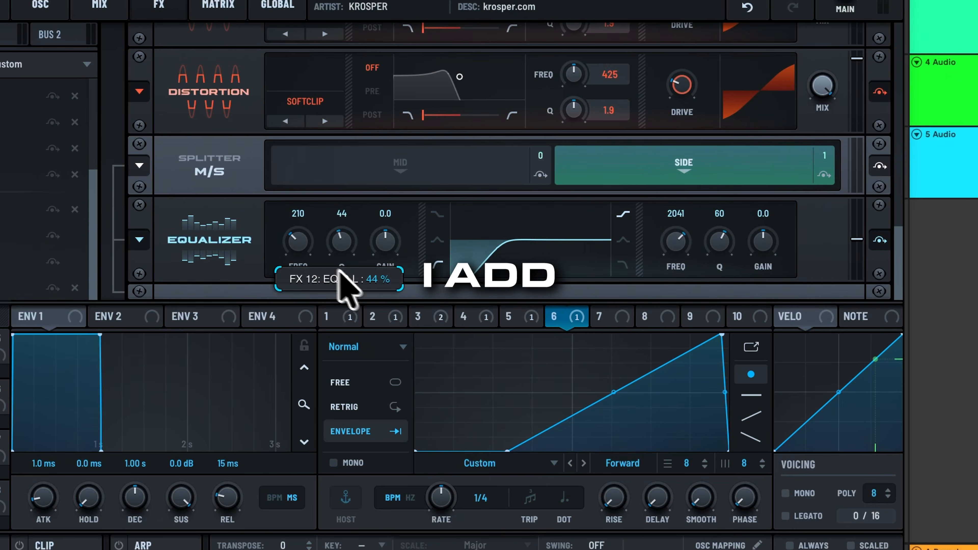
# High-pass the side equalizer at 659 Hz with a Q of 44, and boost its high shelf 5.8 dB at 1234 Hz.
pyautogui.moveTo(308, 251); pyautogui.dragTo(311, 223)
pyautogui.moveTo(766, 242); pyautogui.dragTo(748, 247)
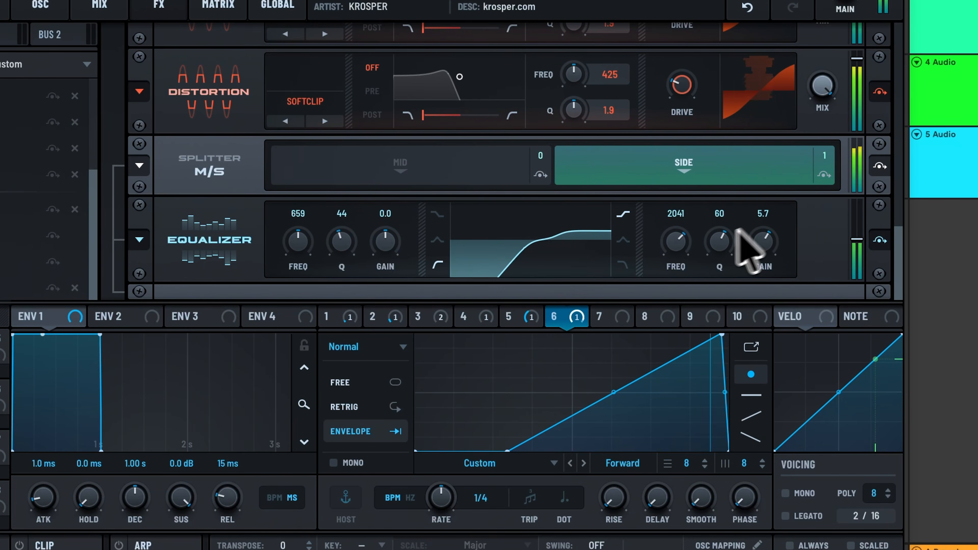
pyautogui.moveTo(678, 237); pyautogui.dragTo(678, 244)
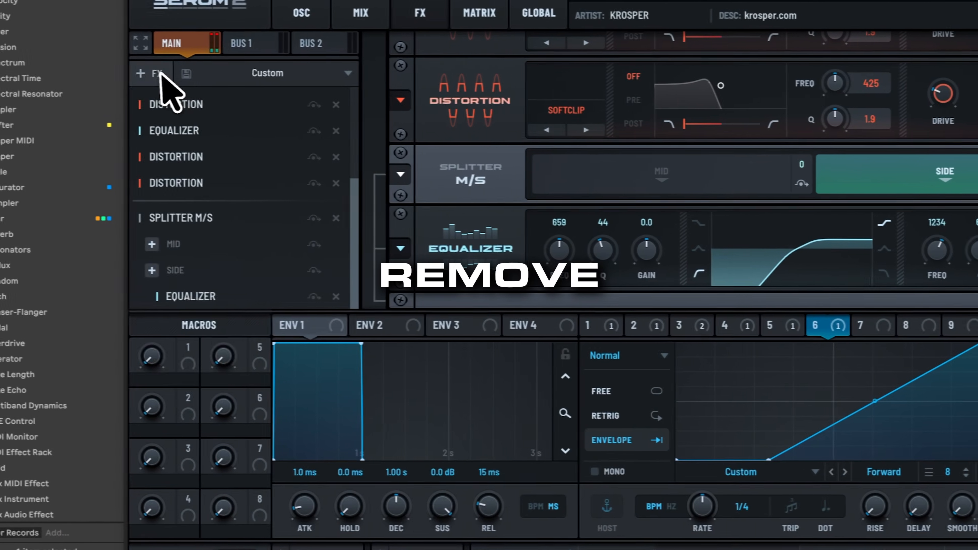
# Add a Utility module after the splitter, enable its mono bass and raise the mono bass frequency.
pyautogui.click(146, 73)
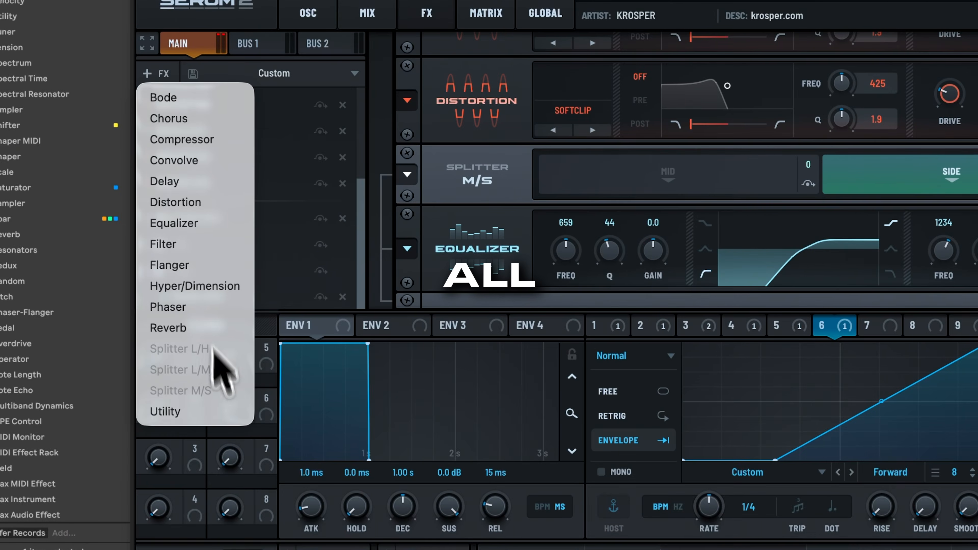
pyautogui.click(224, 410)
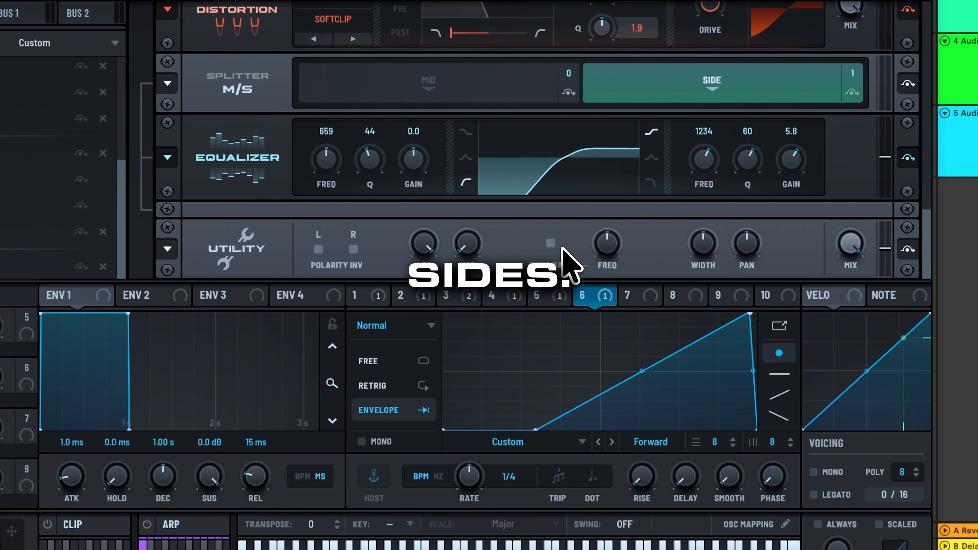
pyautogui.moveTo(602, 248); pyautogui.dragTo(603, 202)
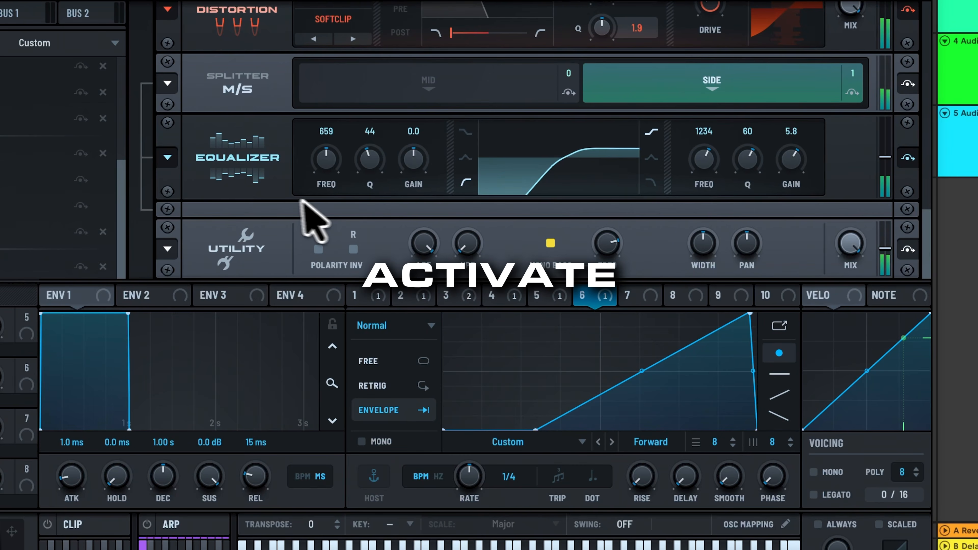
# Review the oscillators and the effects chain from the first filter to the Diode 1 distortion while the kick plays.
pyautogui.scroll(10, 306, 218)
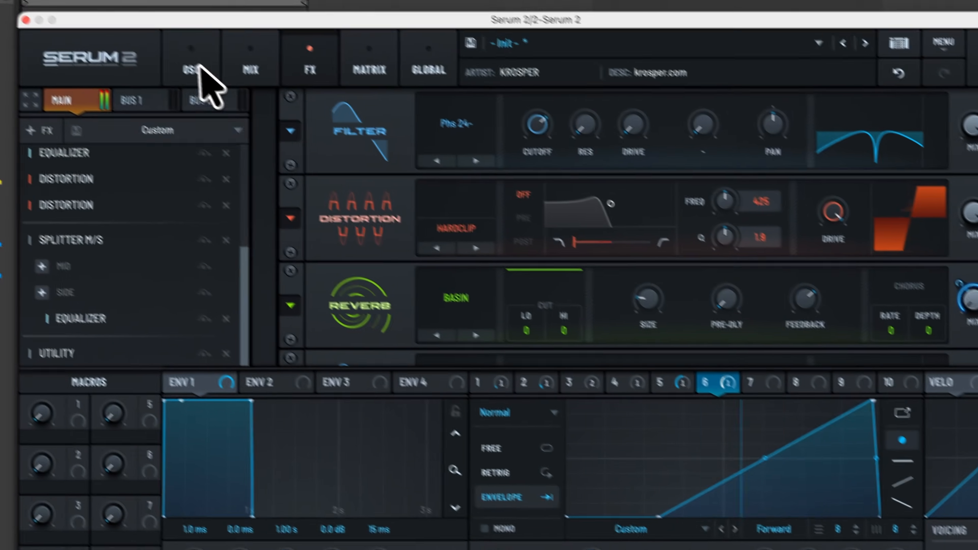
pyautogui.click(215, 37)
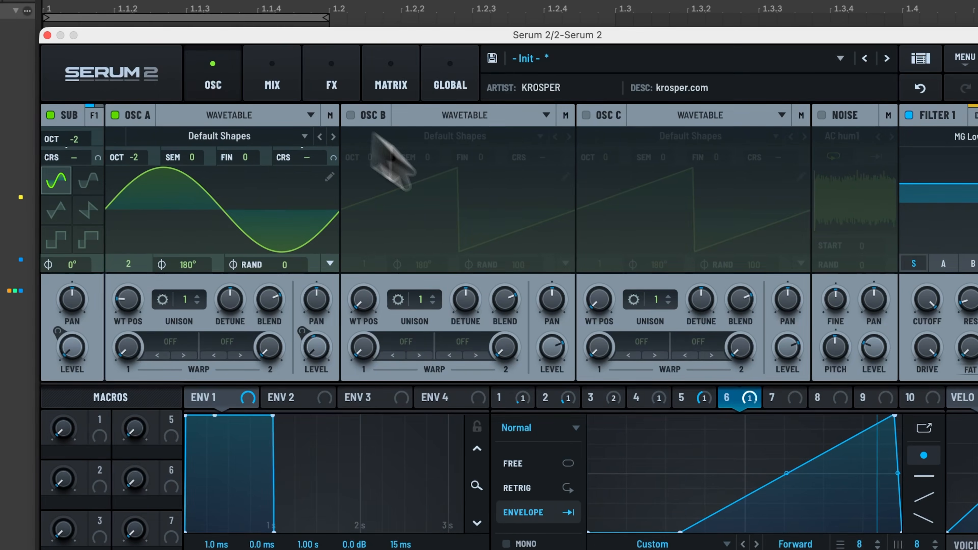
pyautogui.click(324, 72)
pyautogui.moveTo(555, 144)
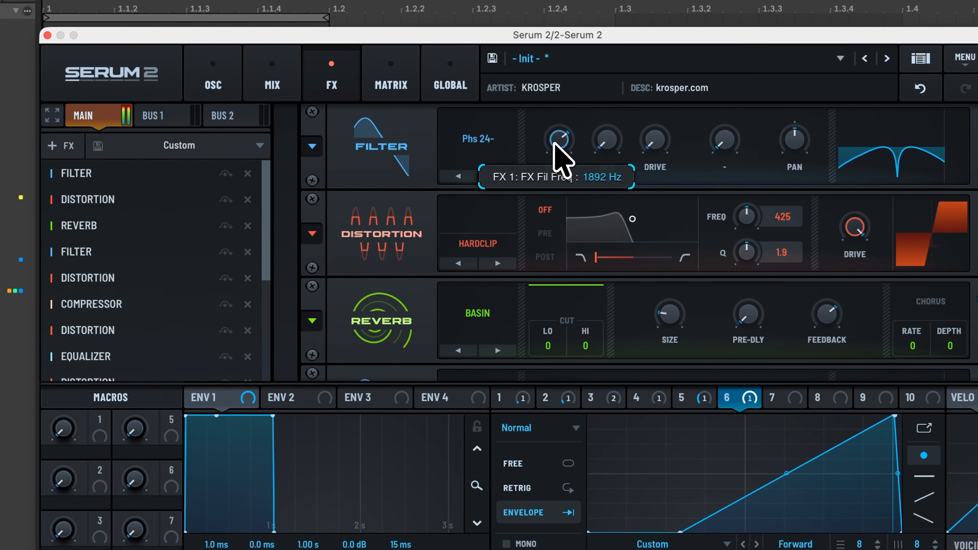
pyautogui.scroll(-3, 408, 327)
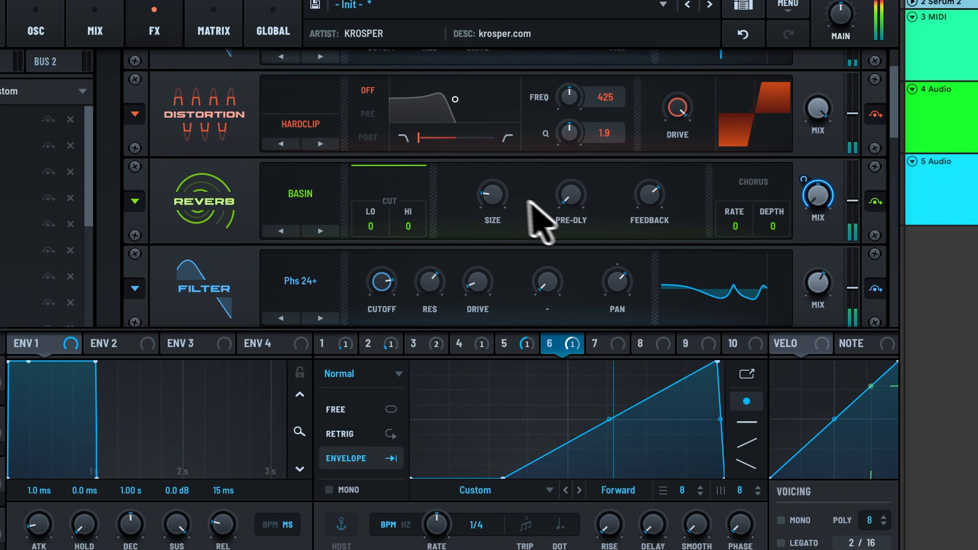
pyautogui.moveTo(651, 246)
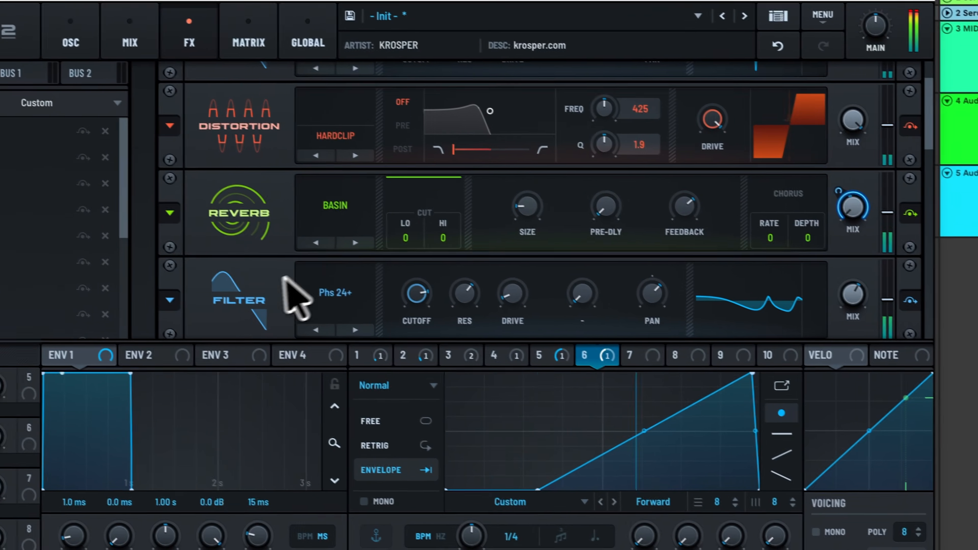
pyautogui.scroll(-2, 254, 278)
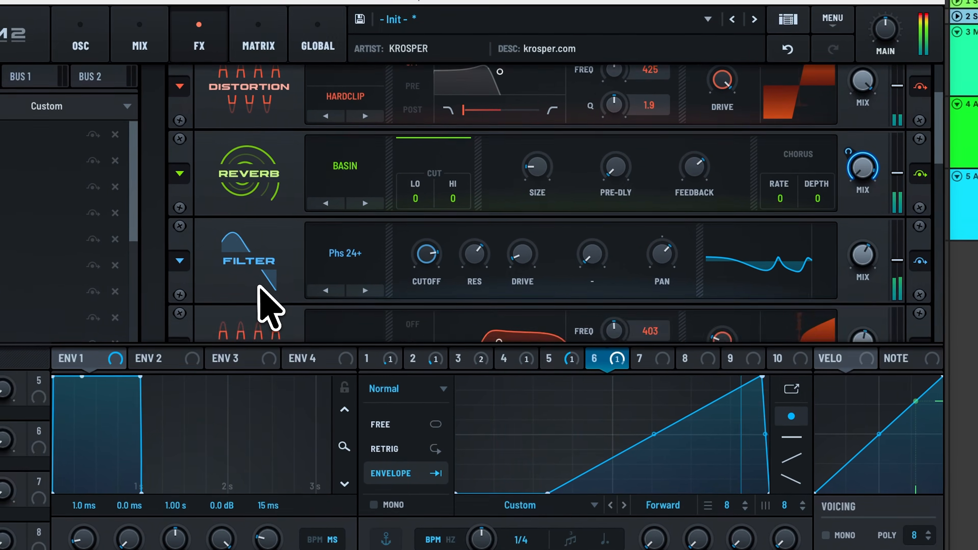
pyautogui.moveTo(551, 164)
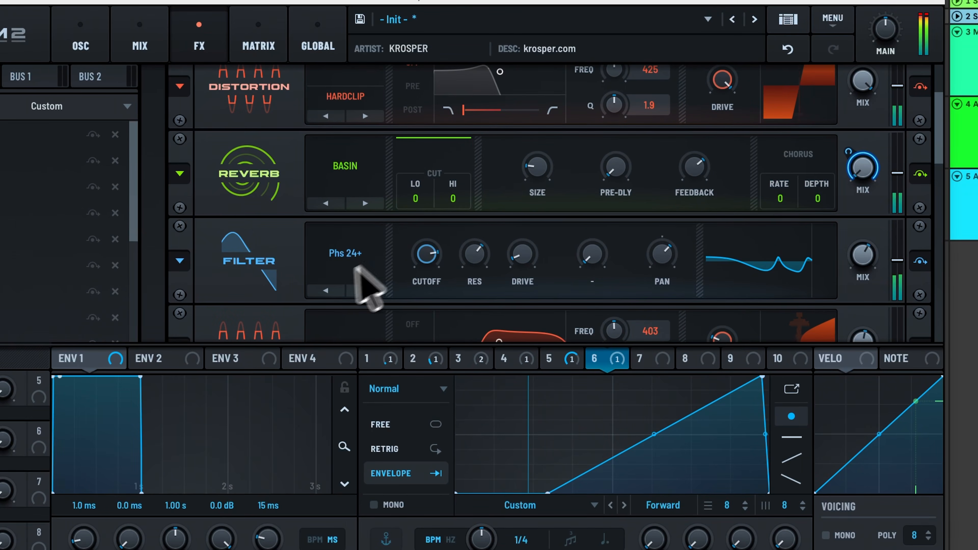
pyautogui.scroll(-2, 284, 295)
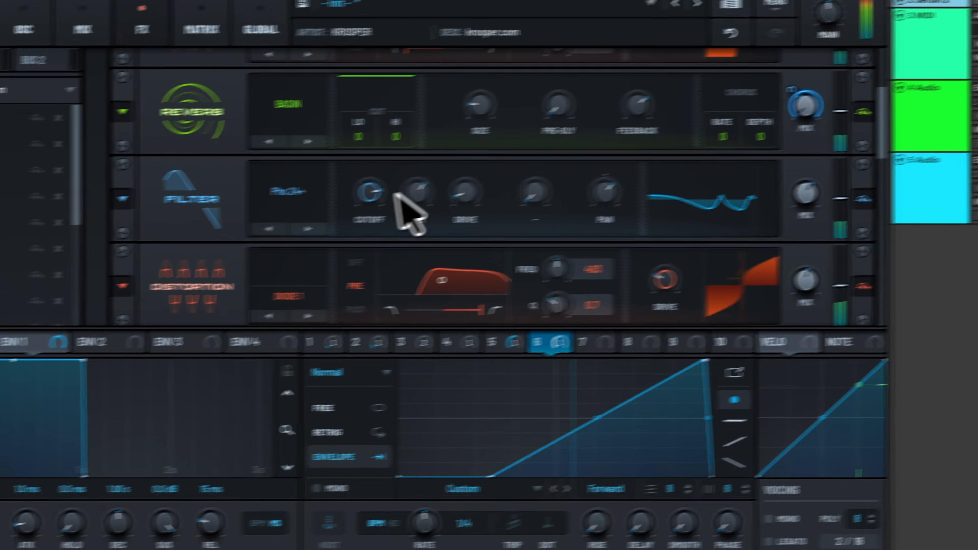
pyautogui.moveTo(284, 199)
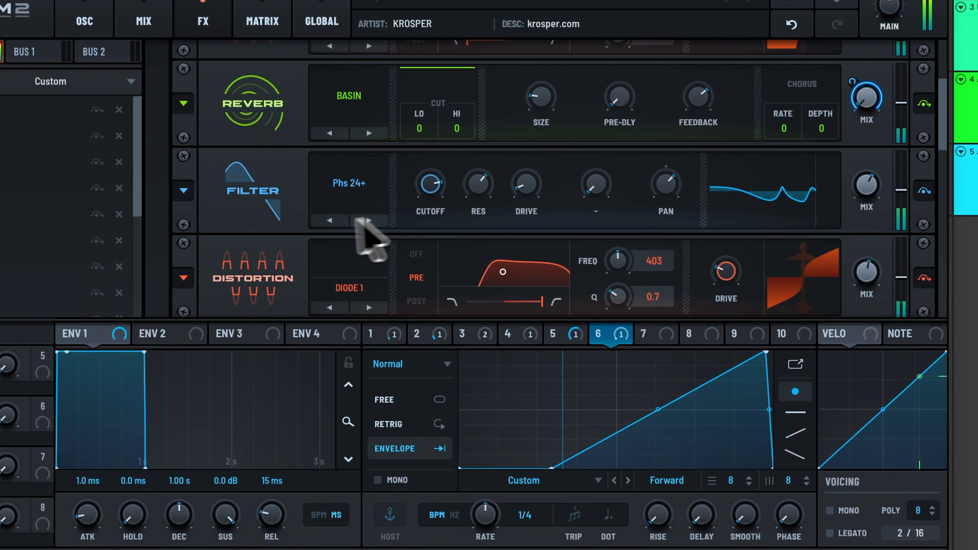
pyautogui.scroll(-1, 273, 262)
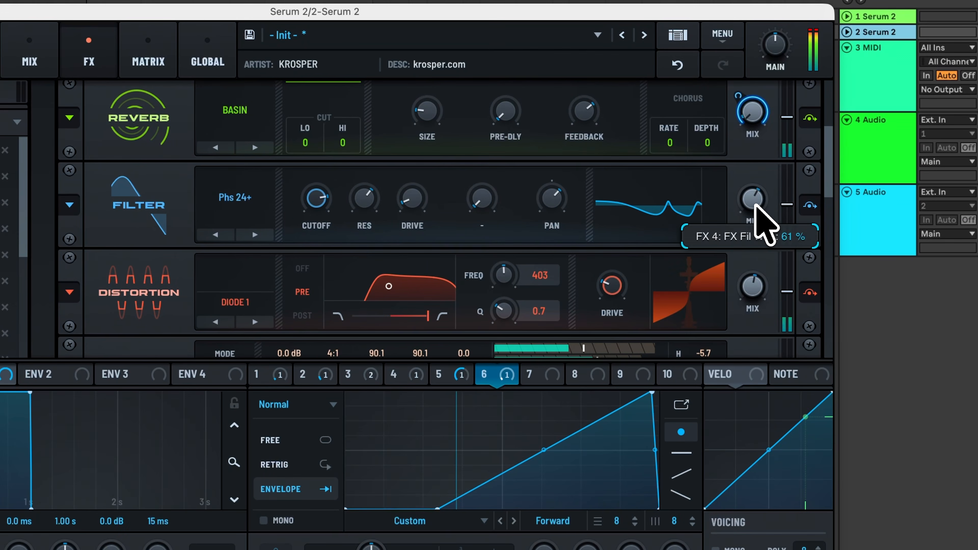
# Lower the second filter's mix and set its pan to 78%.
pyautogui.moveTo(755, 204); pyautogui.dragTo(755, 228)
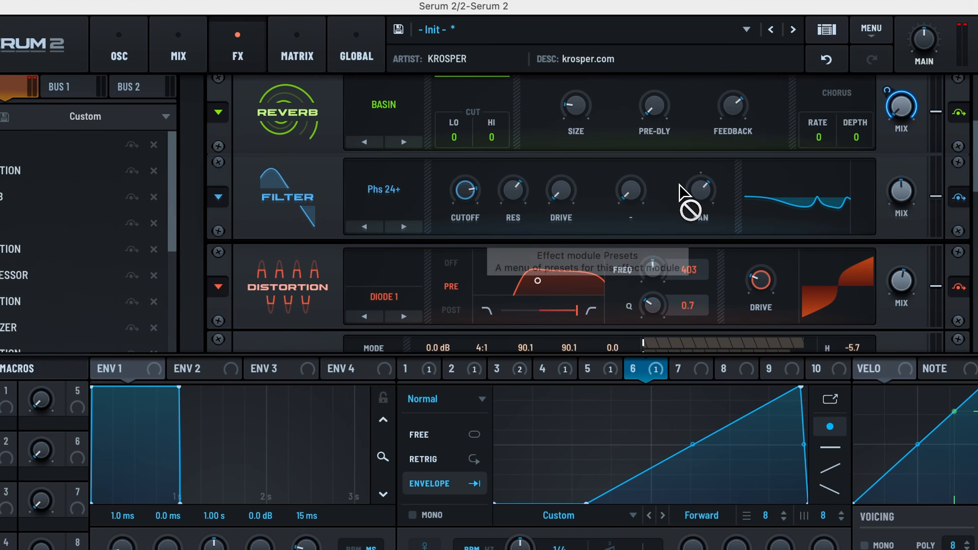
pyautogui.moveTo(695, 179)
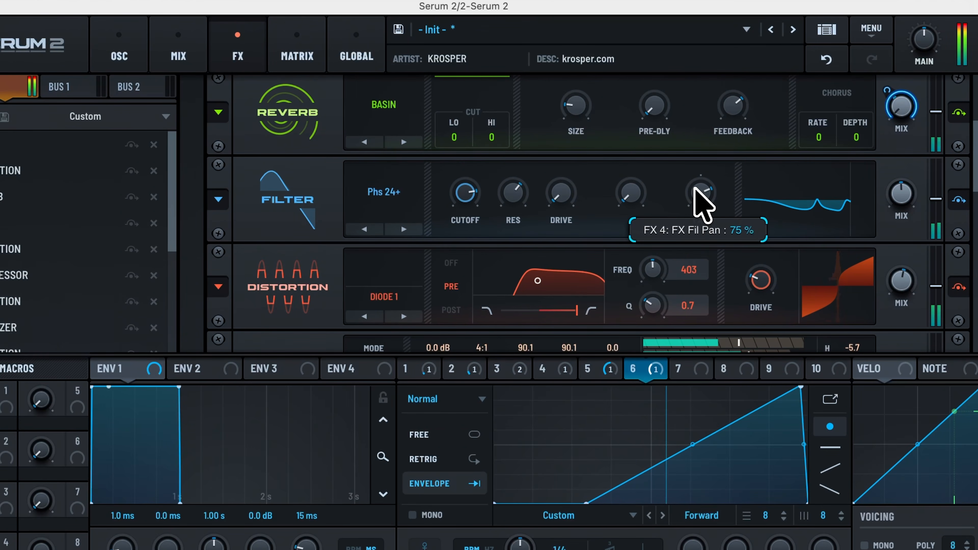
pyautogui.moveTo(691, 193); pyautogui.dragTo(690, 191)
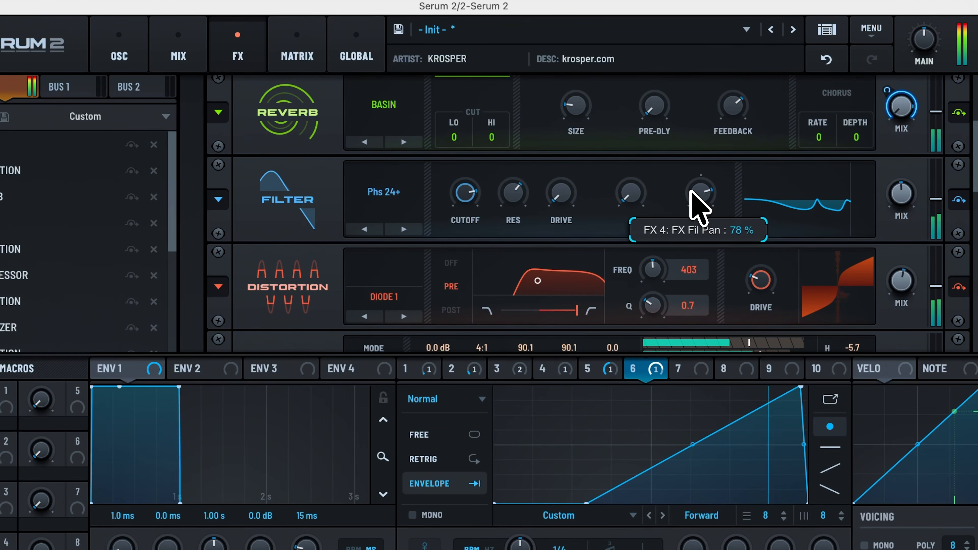
# Raise the drive of the Diode 1 distortion and review the compressor, Diode 2, equalizer and Softclip modules after it.
pyautogui.scroll(-2, 295, 235)
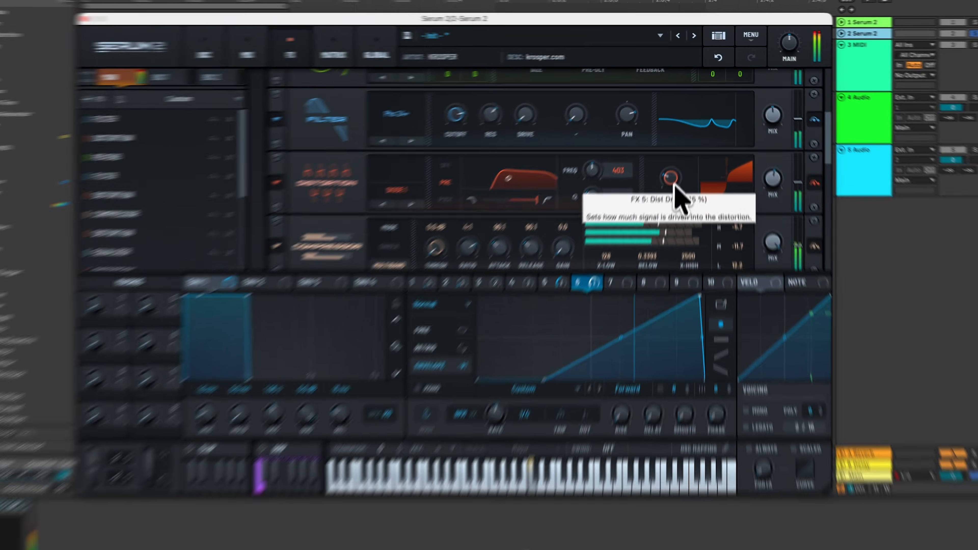
pyautogui.moveTo(675, 184); pyautogui.dragTo(690, 86)
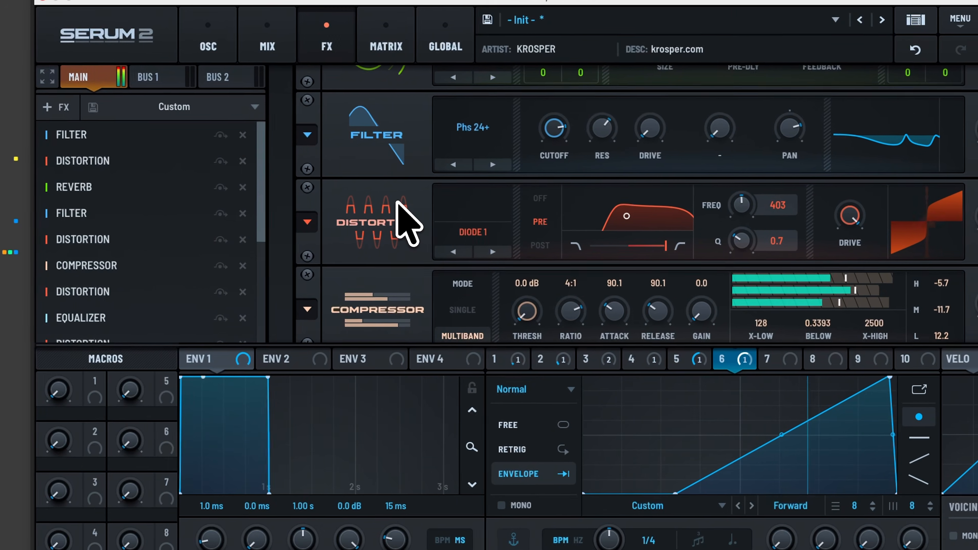
pyautogui.scroll(-2, 392, 216)
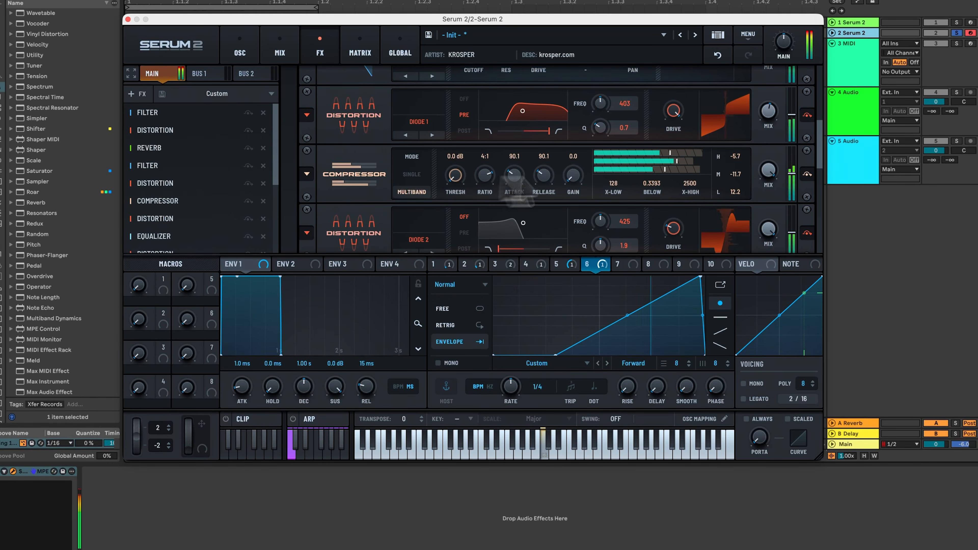
pyautogui.scroll(-2, 362, 231)
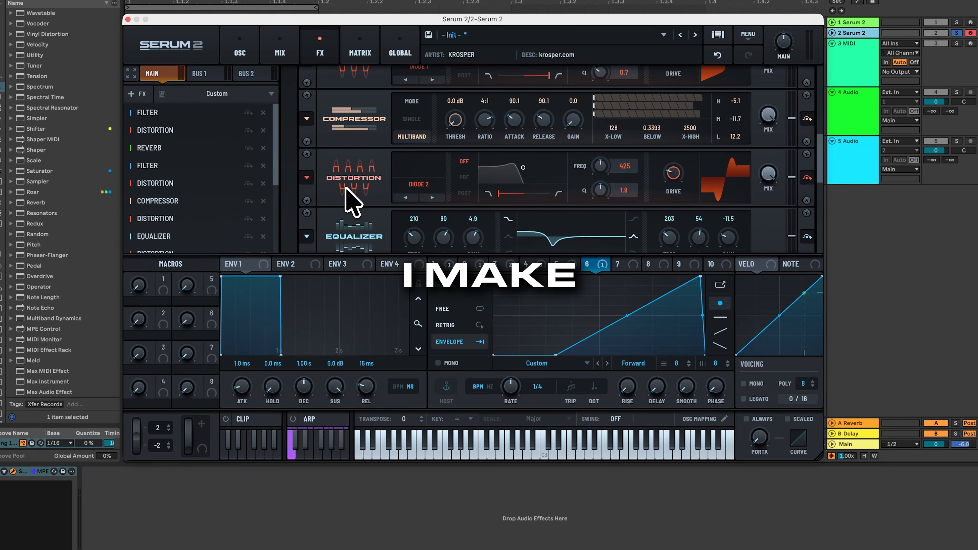
pyautogui.scroll(-1, 352, 205)
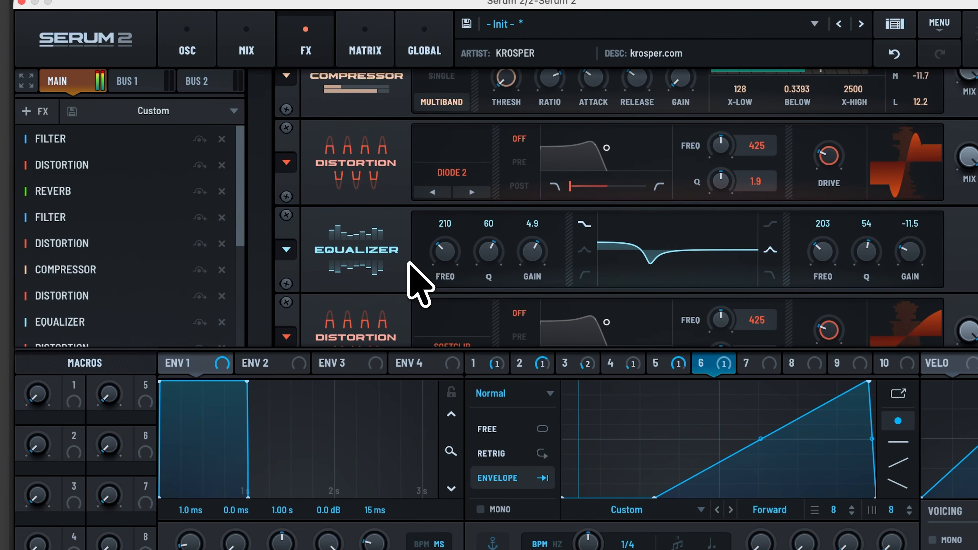
pyautogui.scroll(-1, 419, 283)
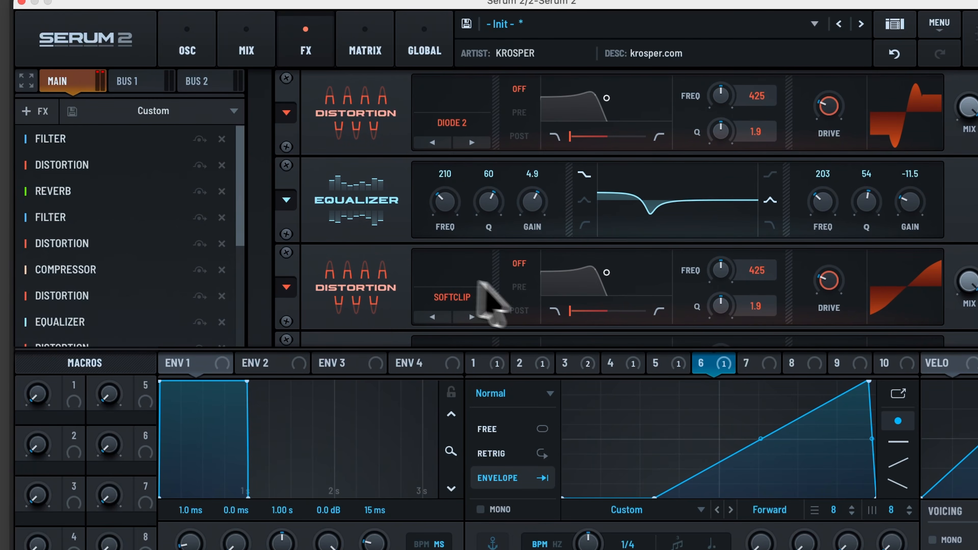
# Enable Filter 2 in the oscillator section with its output set to Direct, and route the sub oscillator through it.
pyautogui.click(210, 54)
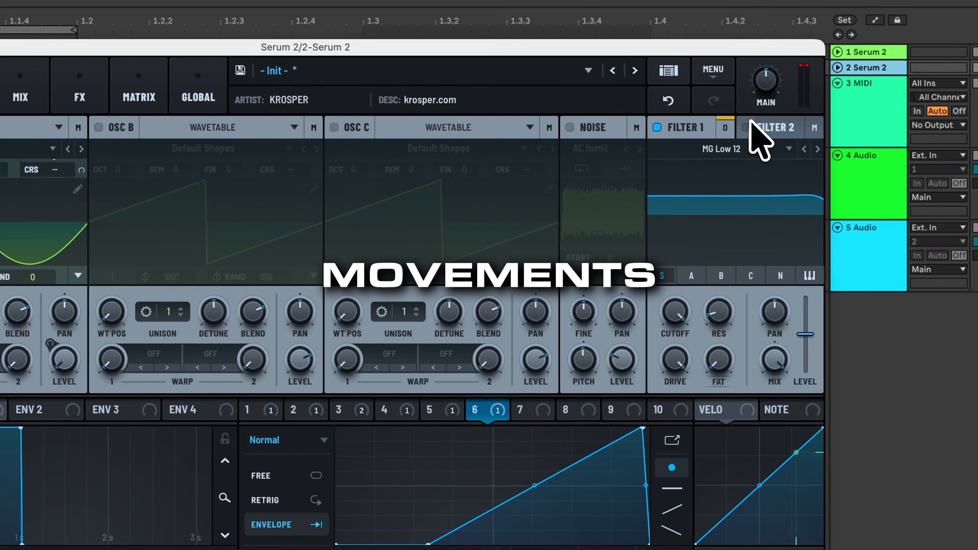
pyautogui.click(750, 124)
pyautogui.click(743, 151)
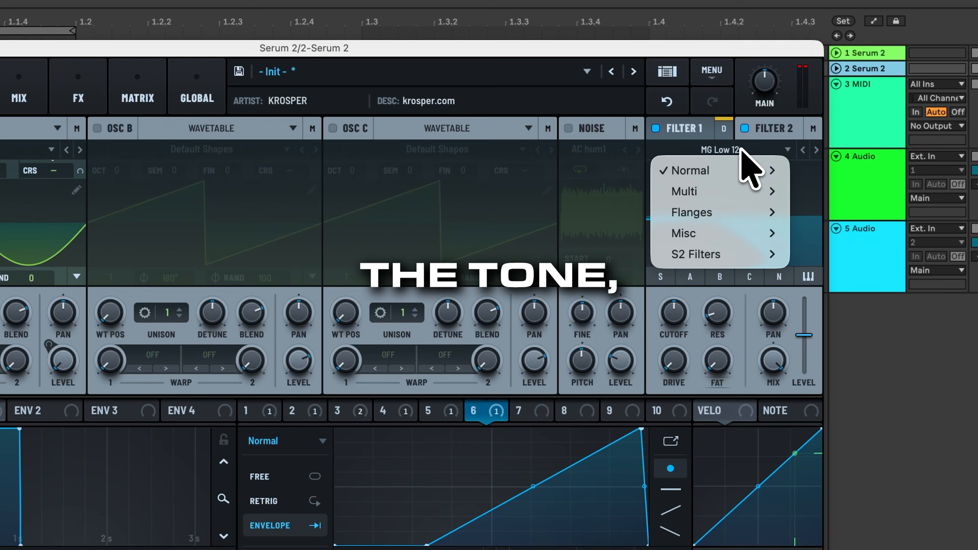
pyautogui.moveTo(717, 231)
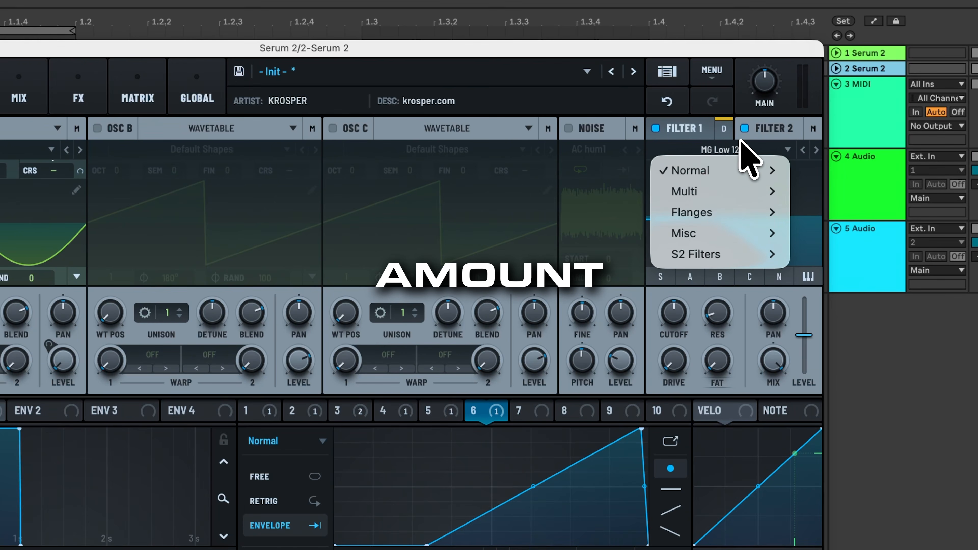
pyautogui.click(741, 140)
pyautogui.click(810, 151)
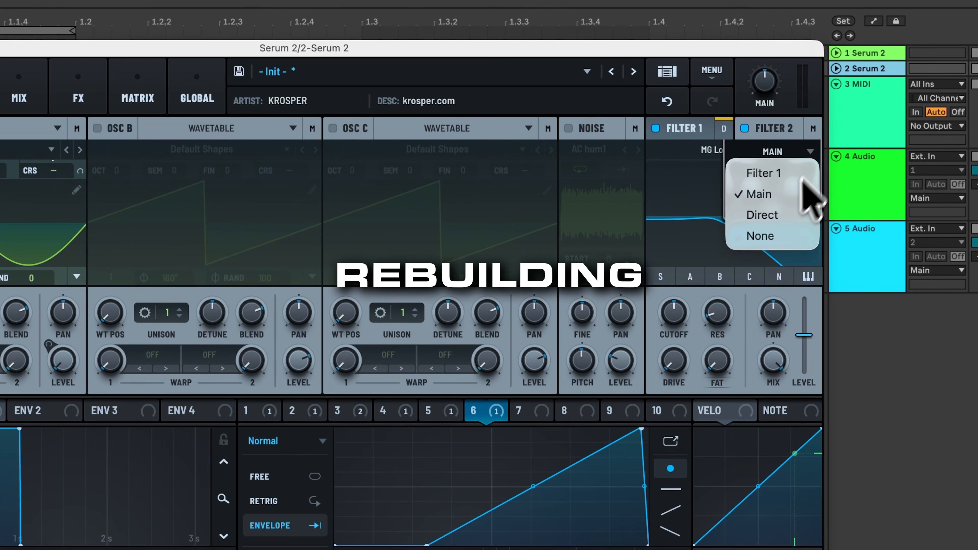
pyautogui.click(780, 216)
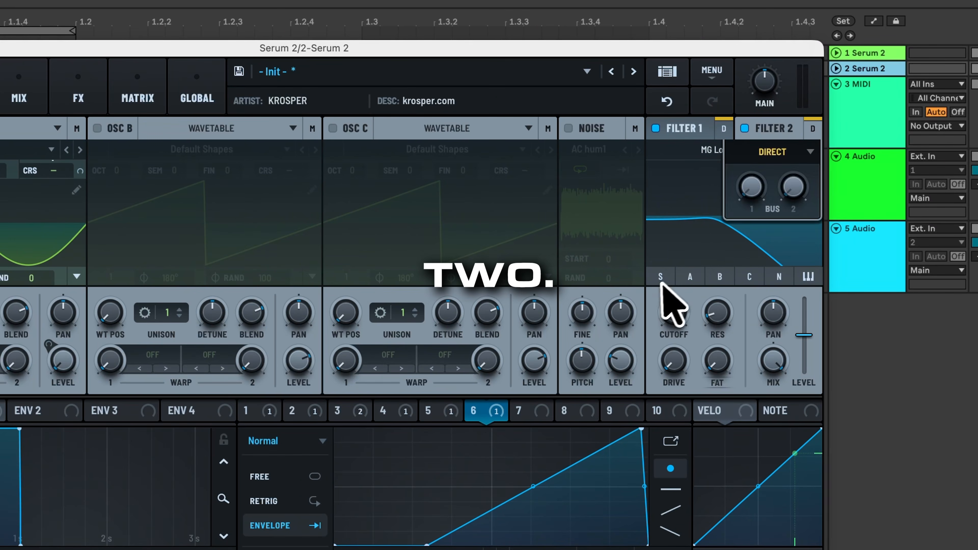
pyautogui.click(661, 277)
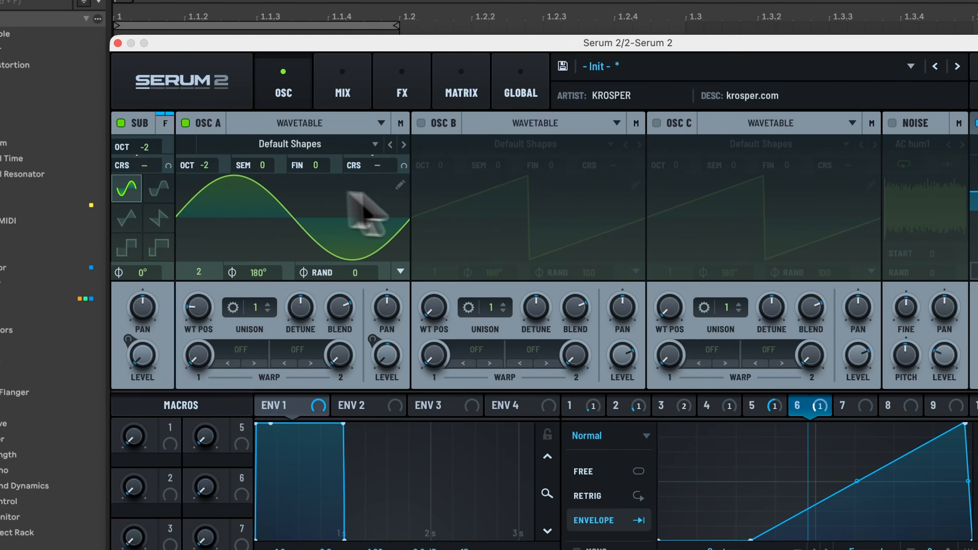
# Set the sub oscillator's octave to -1, switching Osc A off only while auditioning the sub.
pyautogui.click(185, 123)
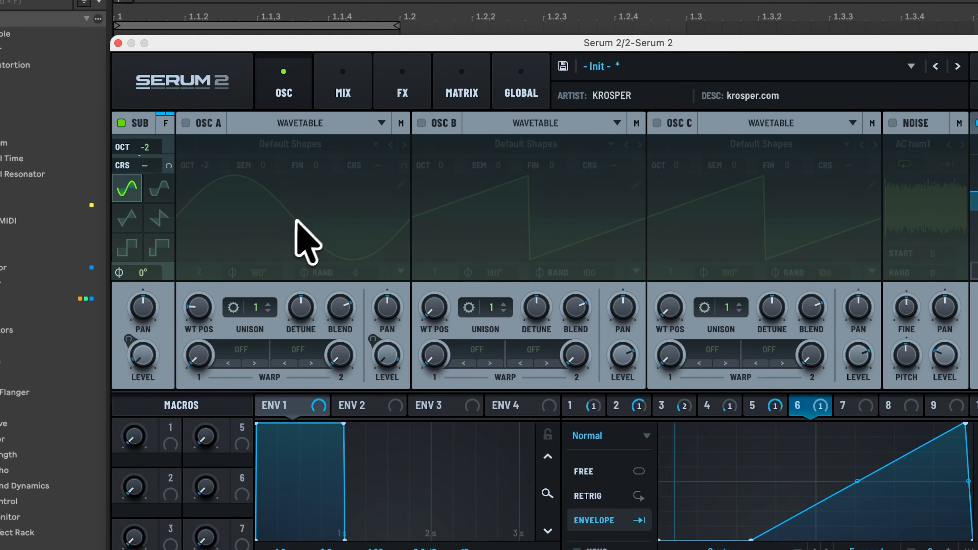
pyautogui.moveTo(149, 150); pyautogui.dragTo(146, 142)
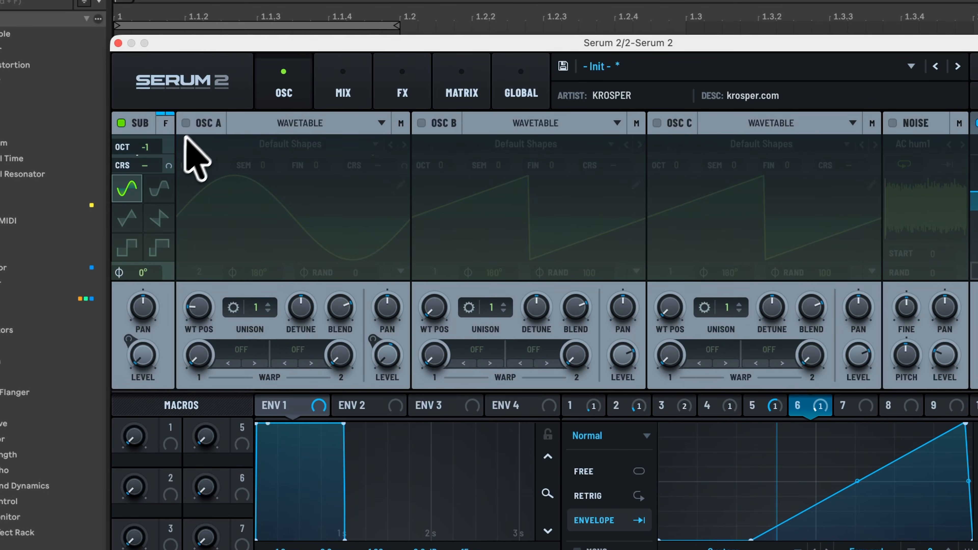
pyautogui.click(187, 123)
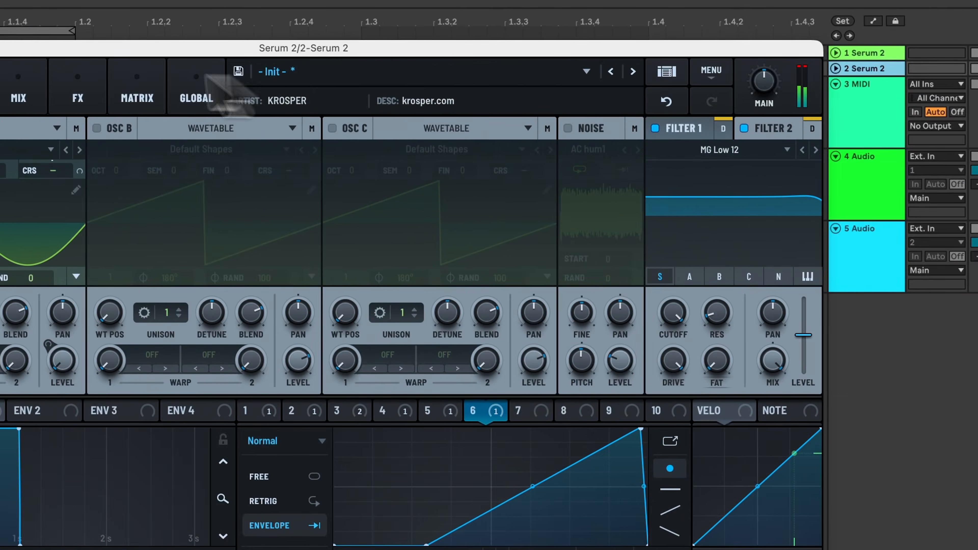
# Review the modulation routings, mixer, effects chain and oscillators while the kick plays.
pyautogui.click(402, 88)
pyautogui.click(448, 83)
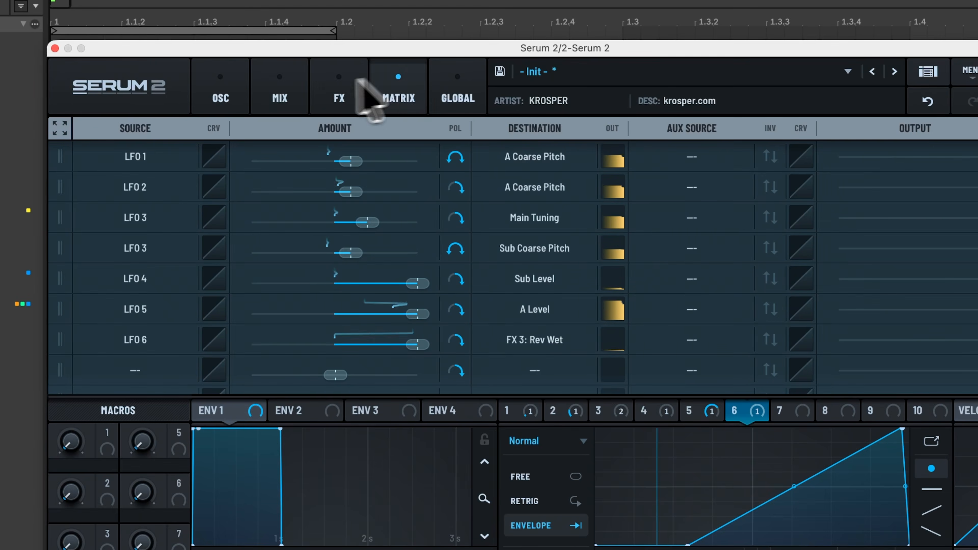
pyautogui.click(296, 93)
pyautogui.click(338, 93)
pyautogui.scroll(-4, 430, 252)
pyautogui.scroll(-2, 427, 256)
pyautogui.scroll(6, 385, 216)
pyautogui.click(227, 90)
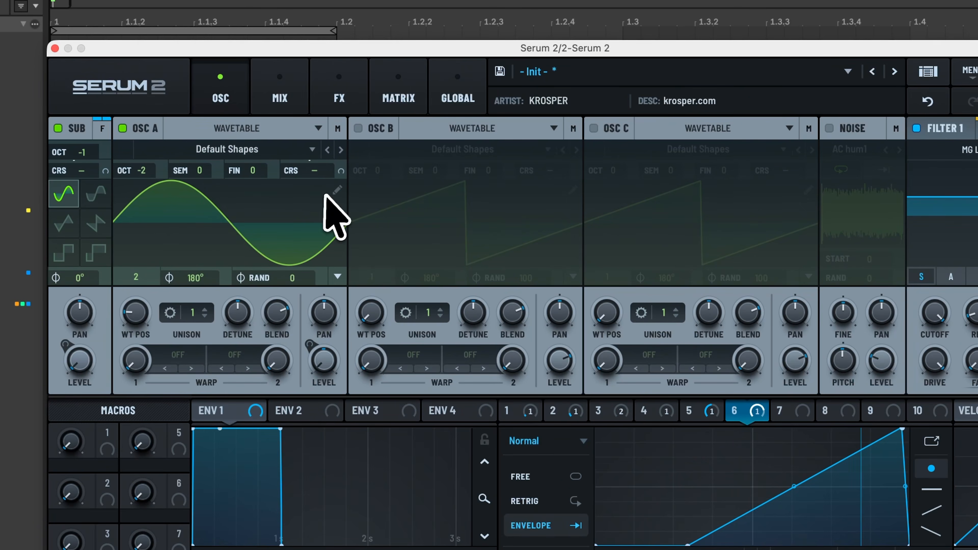
pyautogui.click(283, 103)
# Adjust the cutoff of the first Phs 24- filter in the effects chain while the kick plays.
pyautogui.click(349, 108)
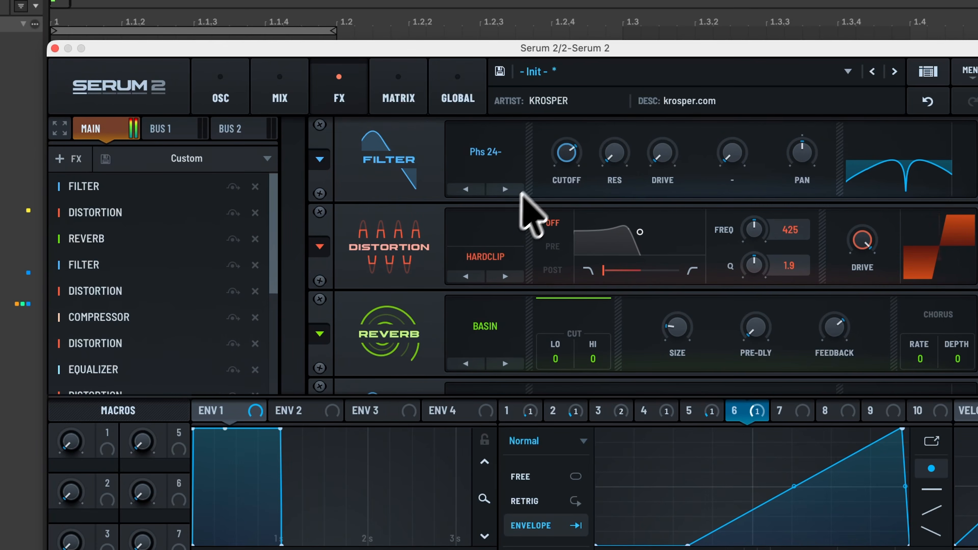
pyautogui.moveTo(557, 160)
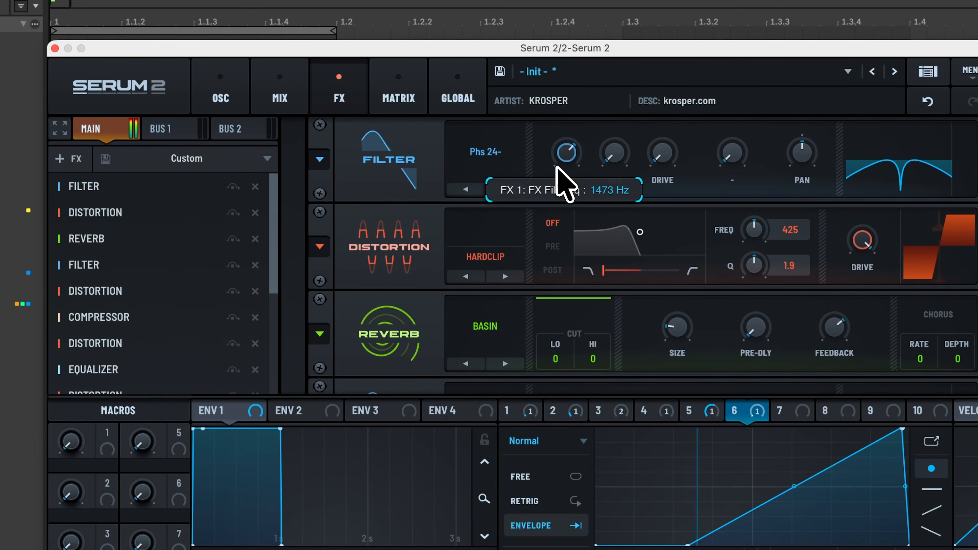
pyautogui.scroll(-3, 426, 284)
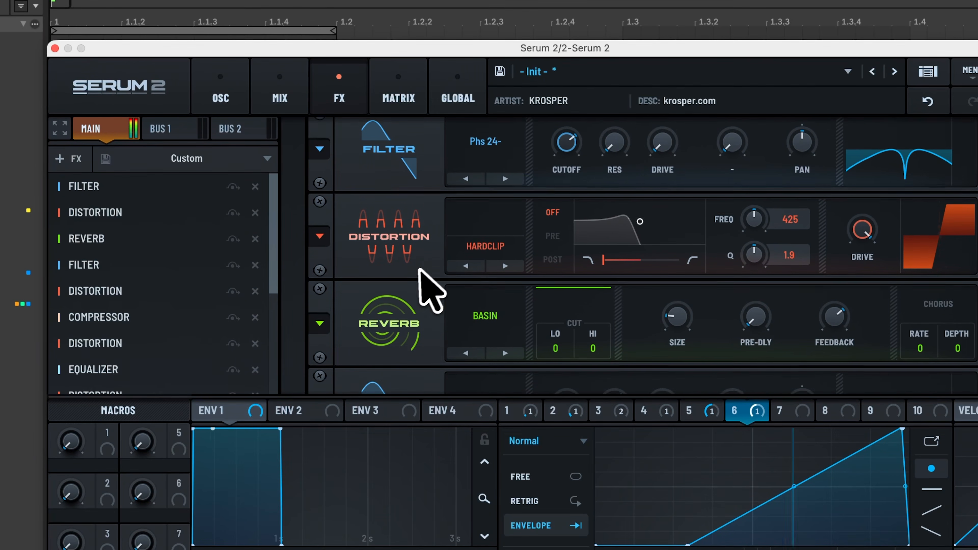
# Cycle the reverb through other types such as Hall and Vintage for comparison, and return it to Basin.
pyautogui.scroll(-2, 425, 297)
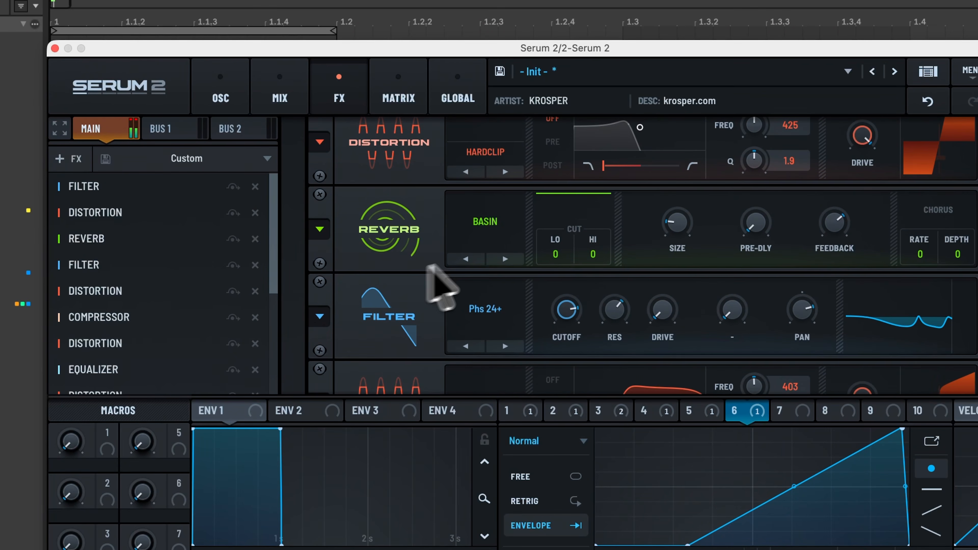
pyautogui.click(511, 259)
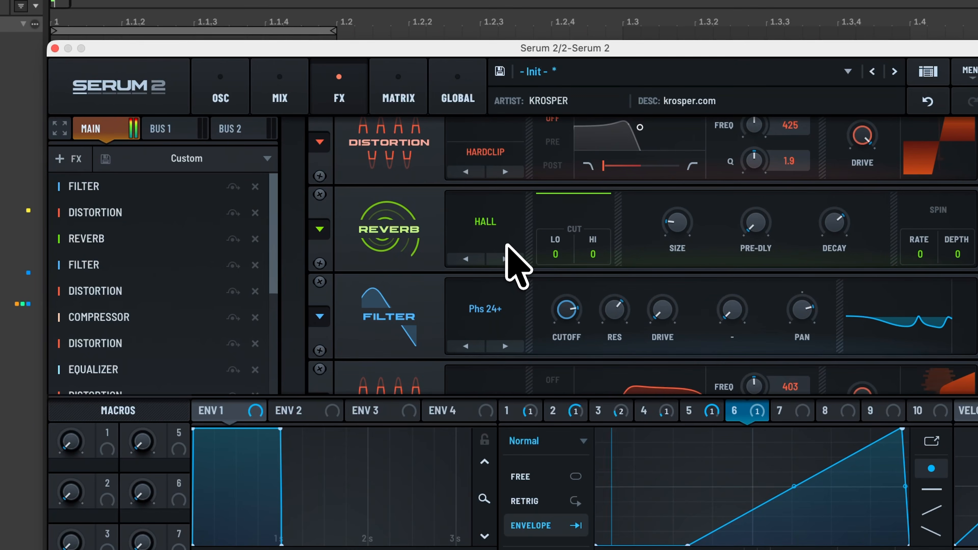
pyautogui.click(503, 264)
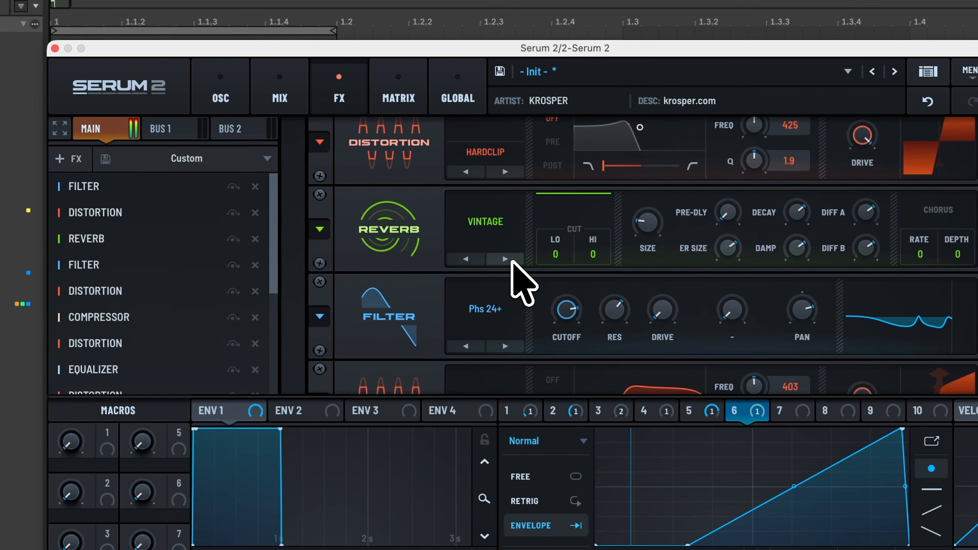
pyautogui.click(512, 261)
pyautogui.click(512, 261)
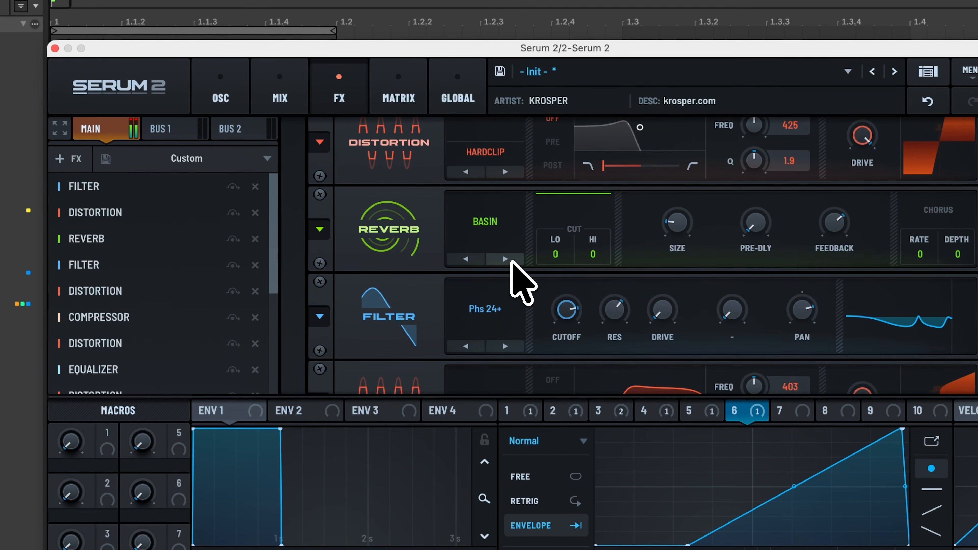
# Raise the Phs 24+ filter's cutoff to about 5621 Hz and review the distortion and compressor modules after it.
pyautogui.scroll(-3, 396, 328)
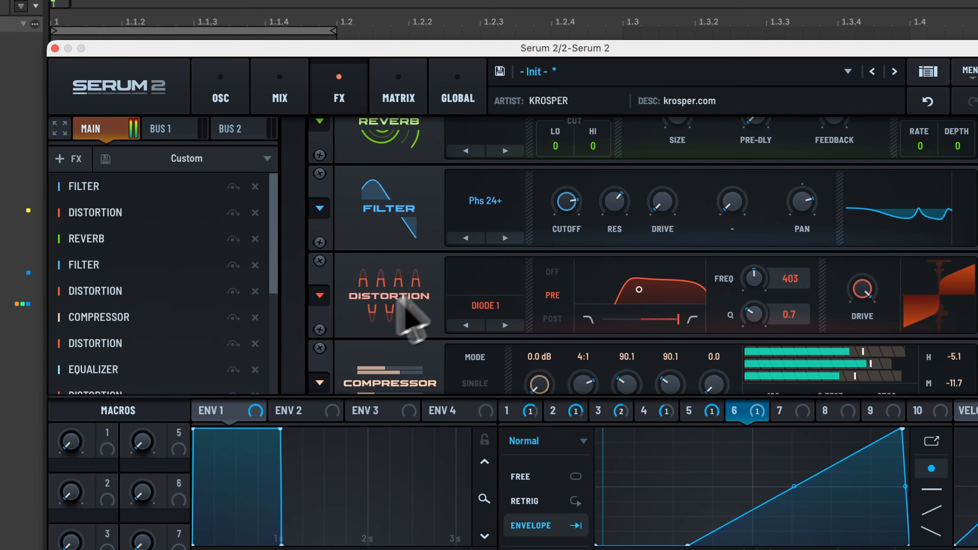
pyautogui.moveTo(565, 205)
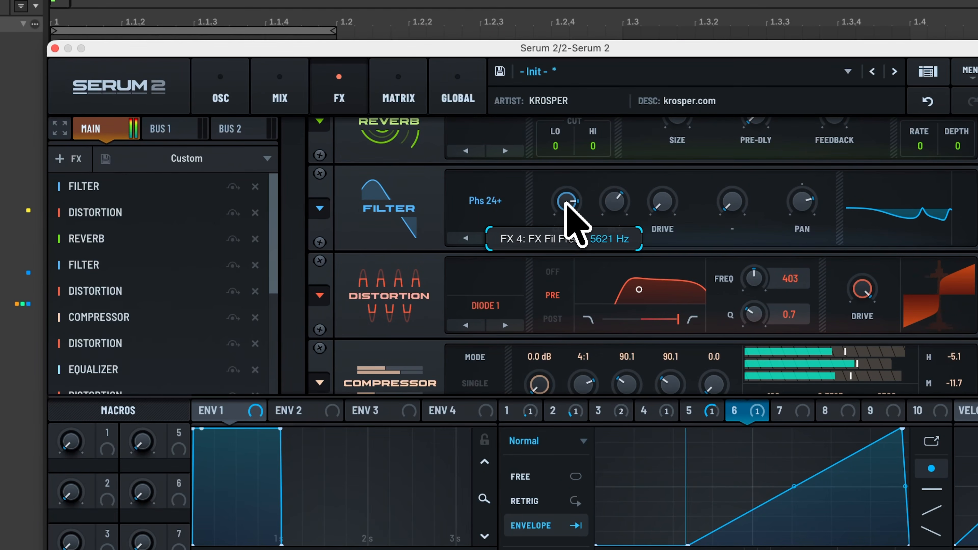
pyautogui.scroll(-2, 414, 273)
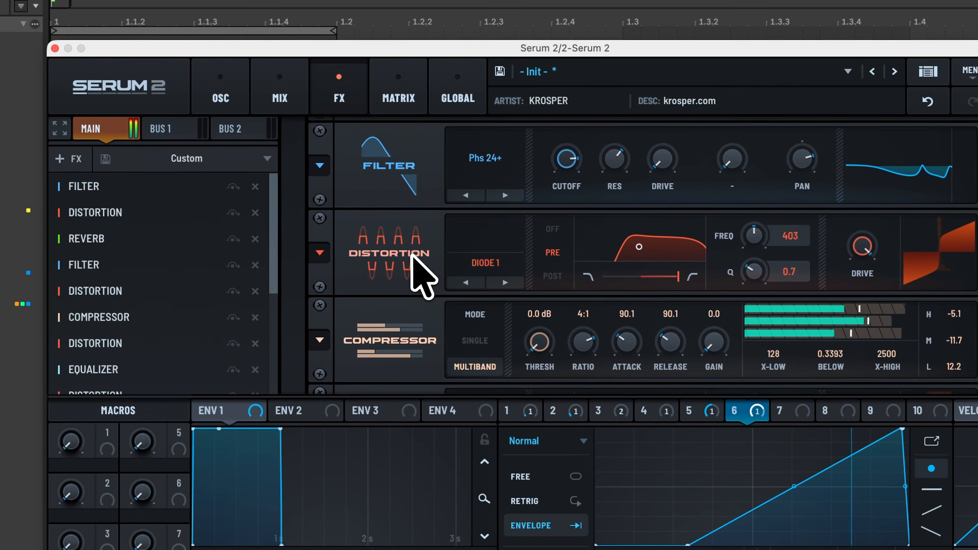
pyautogui.scroll(-2, 443, 278)
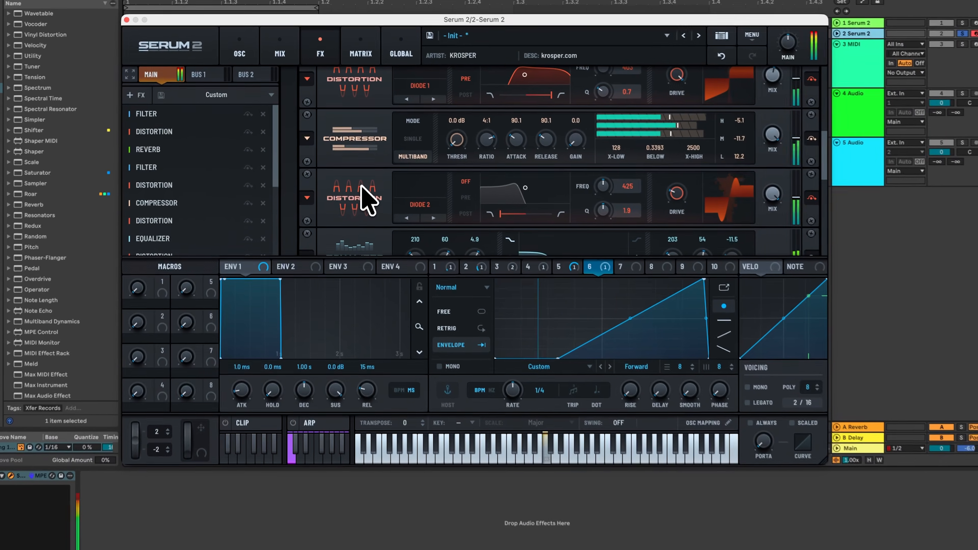
pyautogui.scroll(-3, 406, 266)
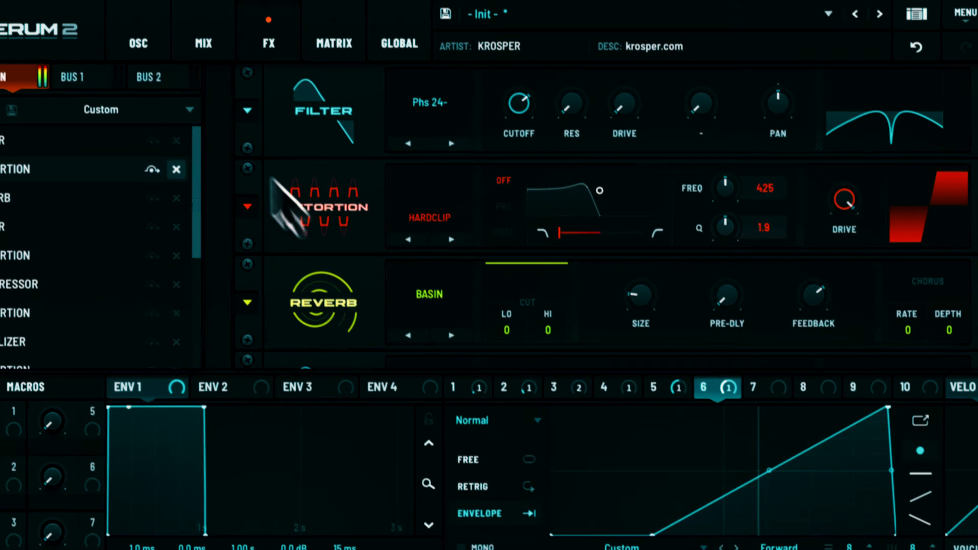
pyautogui.click(263, 70)
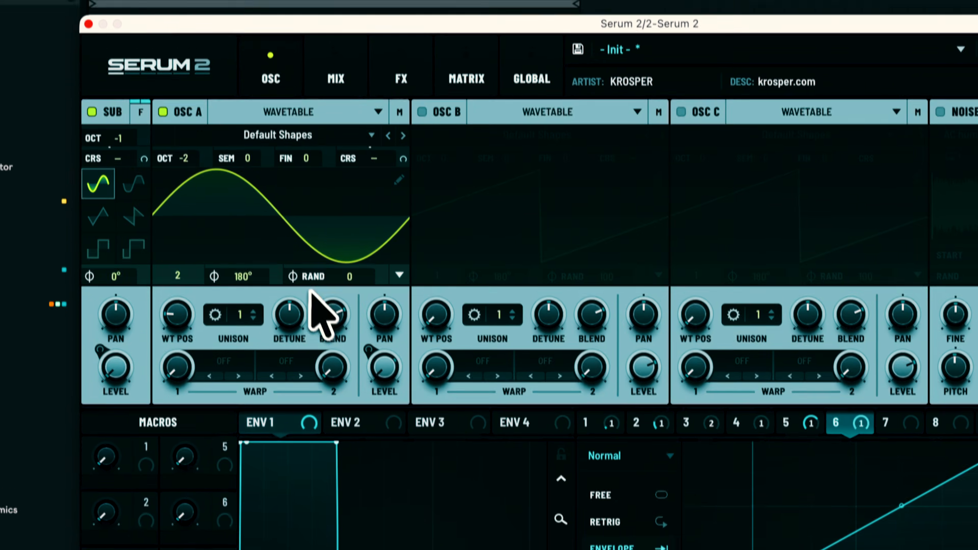